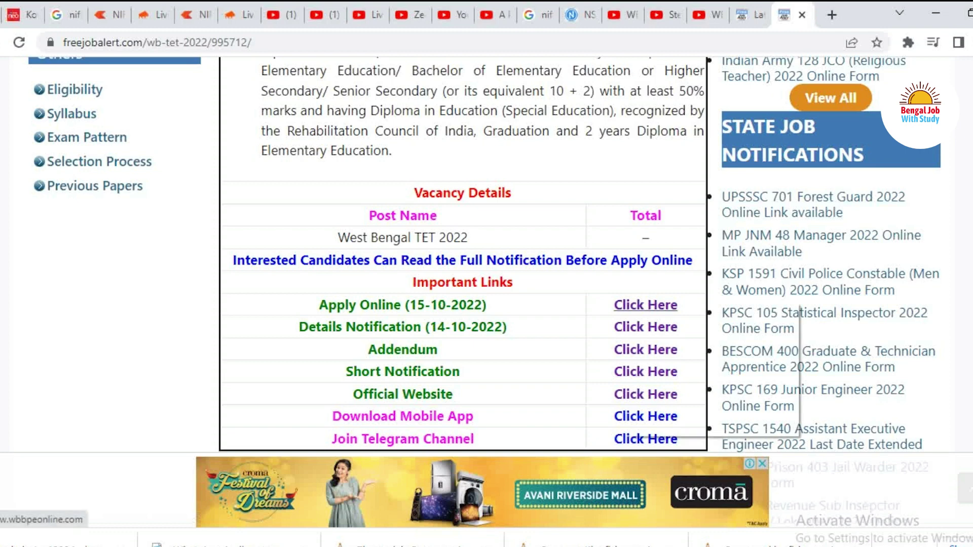
Open the Apply Online (15-10-2022) link for West Bengal TET 2022 in a new tab and switch to it.
right_click(626, 305)
left_click(688, 313)
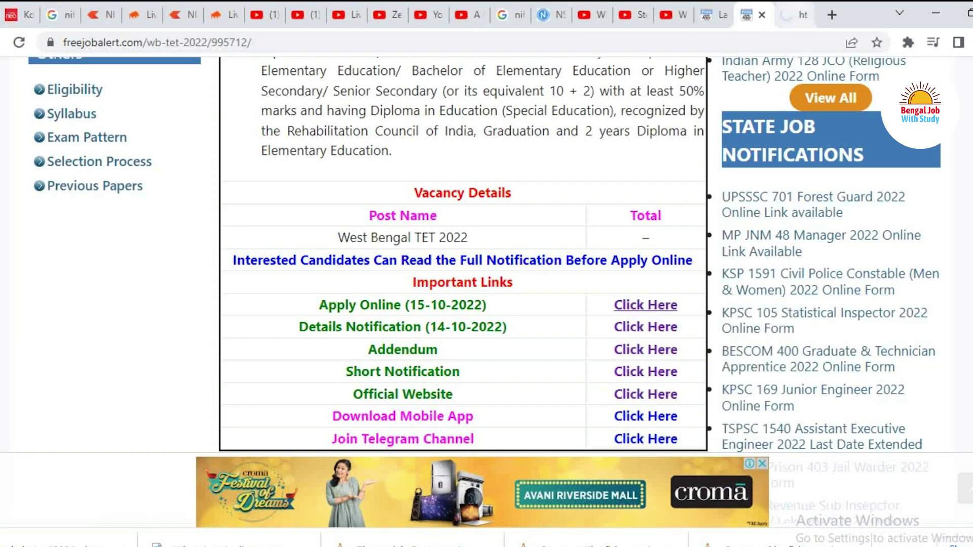
key("ctrl+Tab")
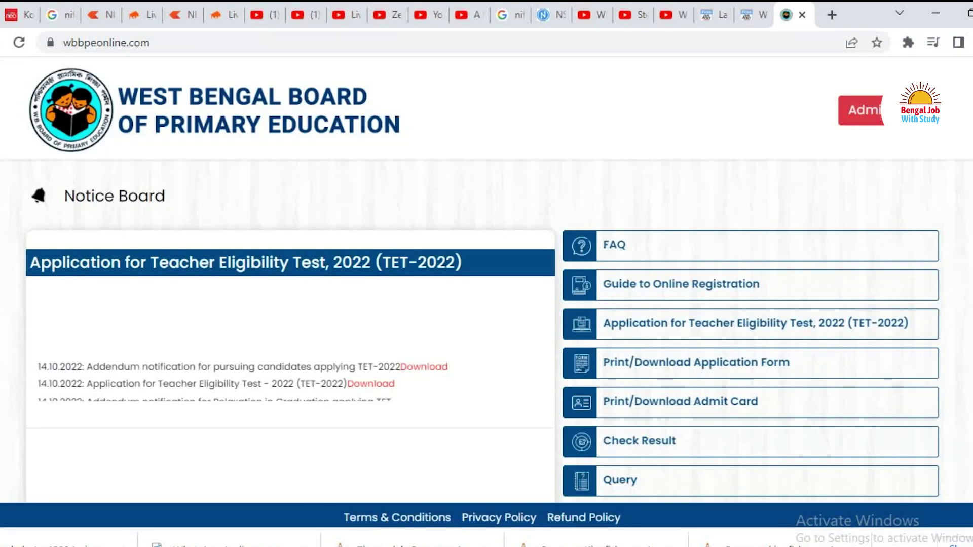
Open the FAQ document in a new tab, read through to its Registration & Application Section, and close it.
scroll(710, 167, "down", 2)
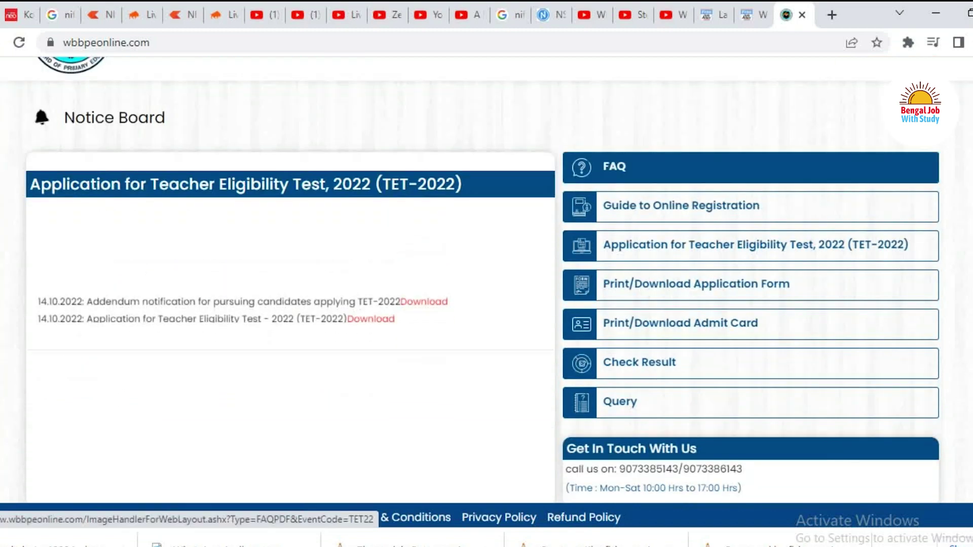
right_click(620, 166)
left_click(682, 179)
left_click(787, 14)
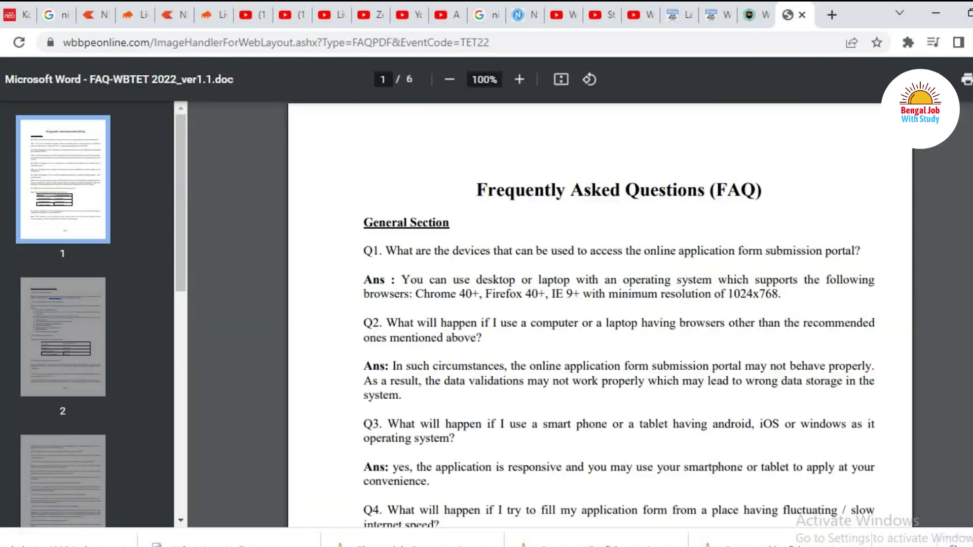
scroll(600, 314, "down", 9)
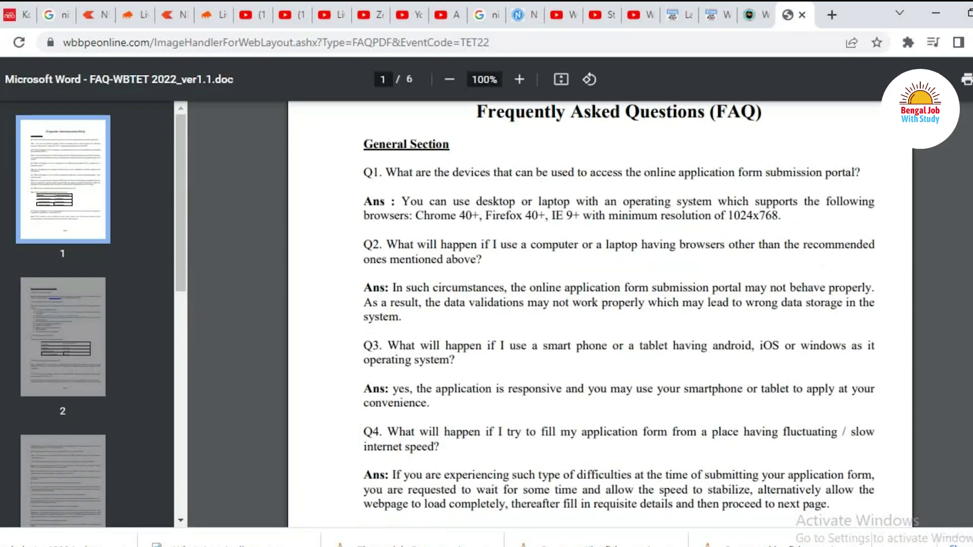
scroll(600, 314, "down", 14)
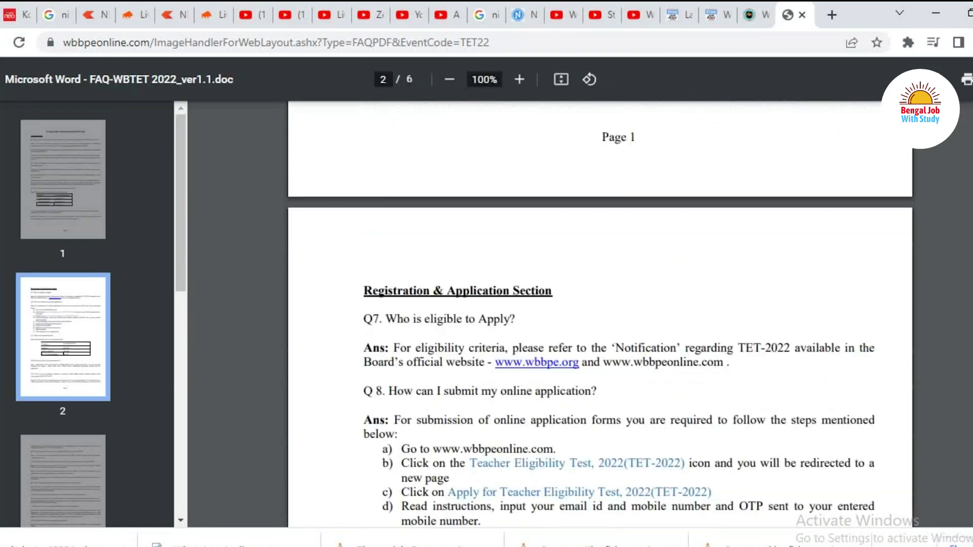
left_click(802, 15)
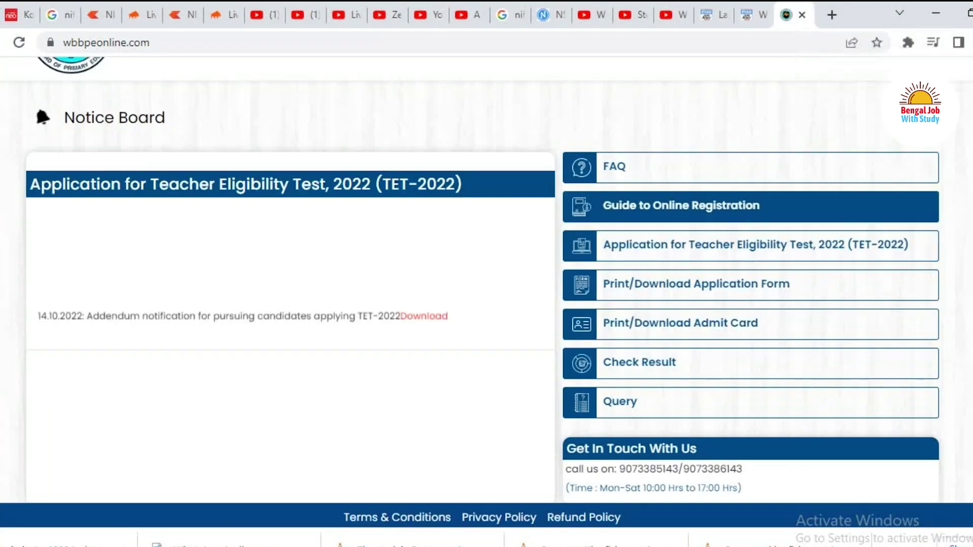
Open the Guide to Online Registration in a new tab, review the whole application flowchart, and close it.
right_click(651, 205)
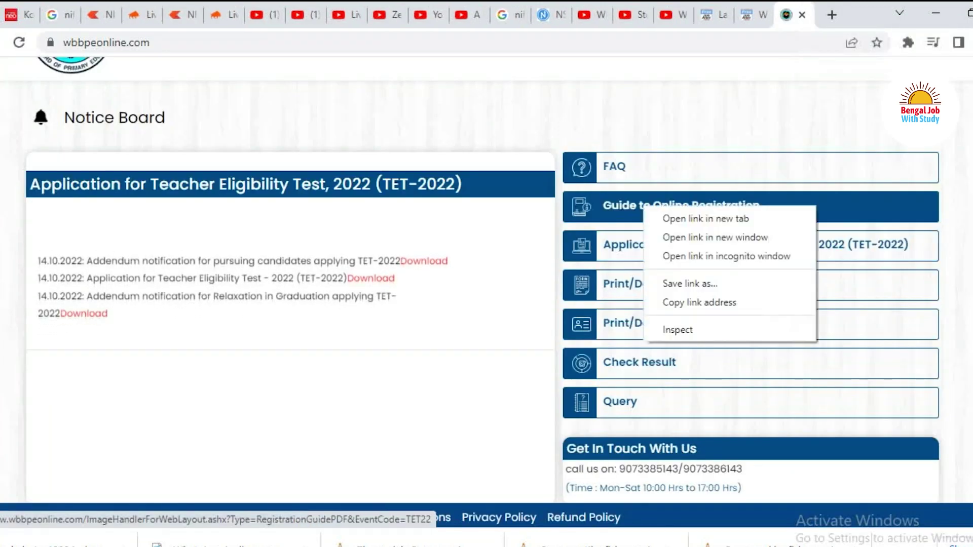
left_click(699, 217)
left_click(795, 14)
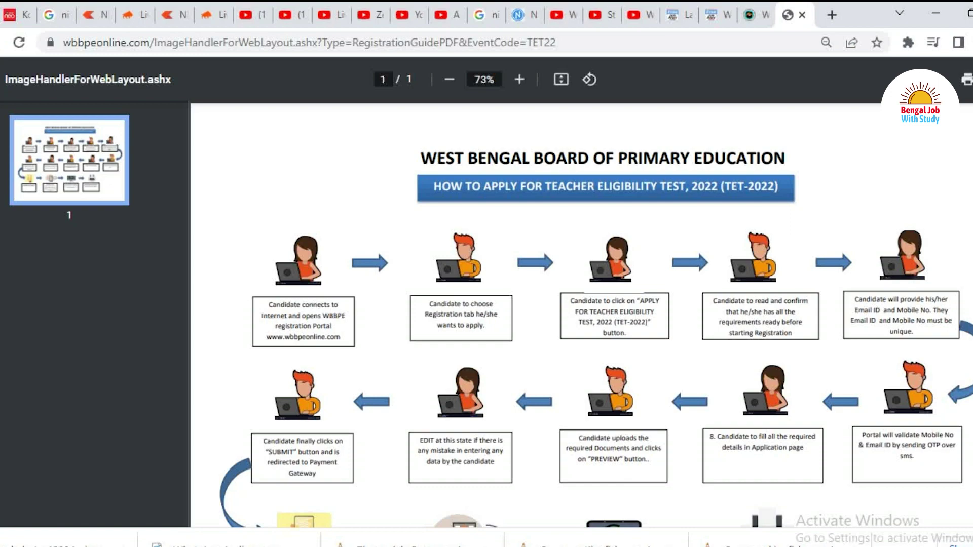
scroll(581, 314, "down", 2)
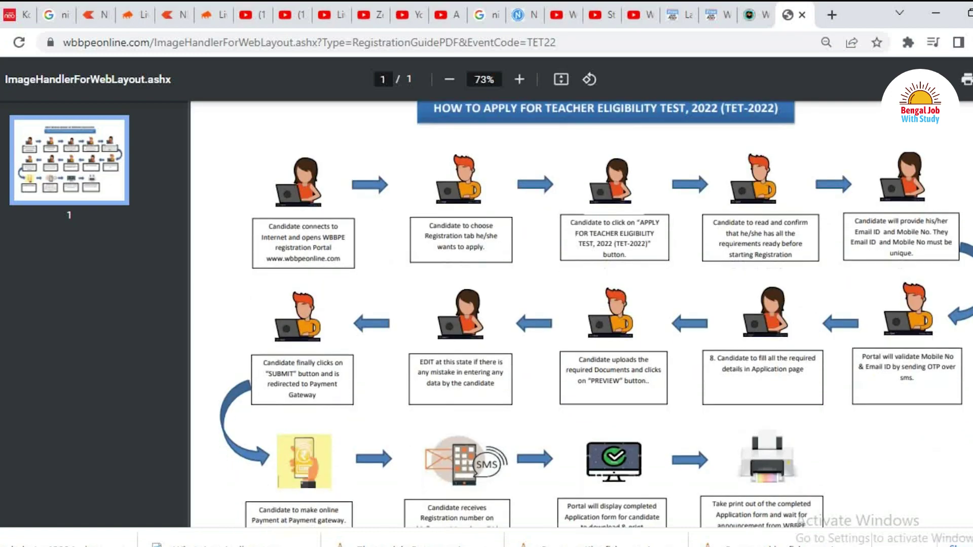
scroll(581, 314, "down", 2)
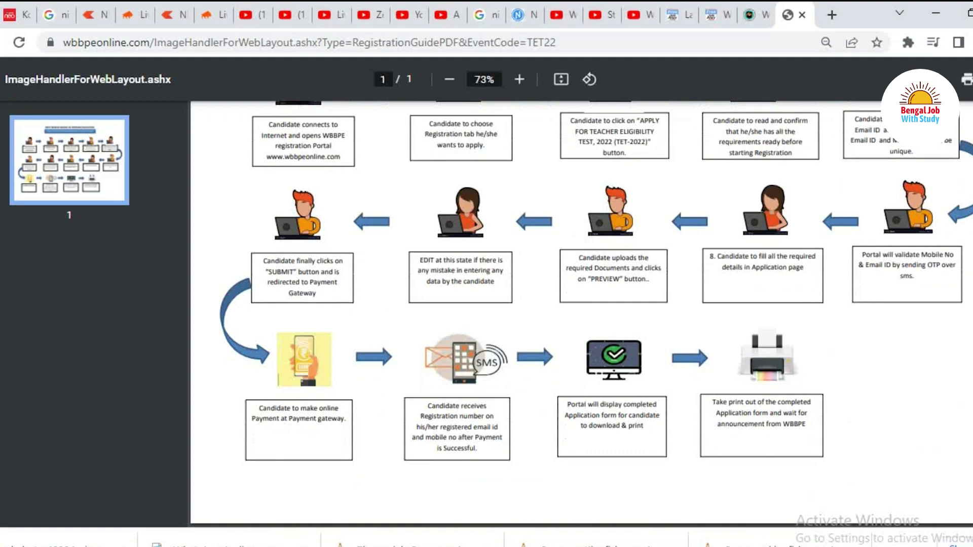
scroll(581, 314, "up", 4)
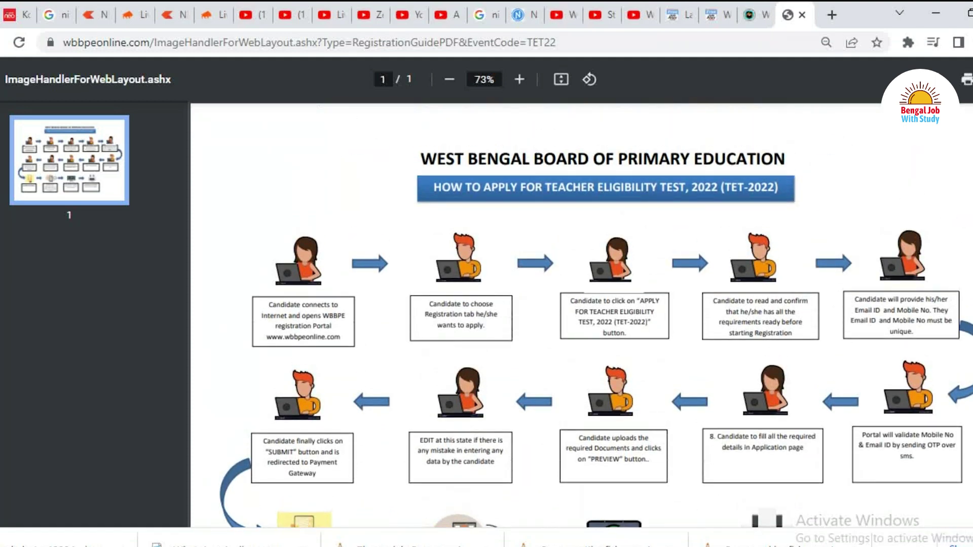
left_click(802, 15)
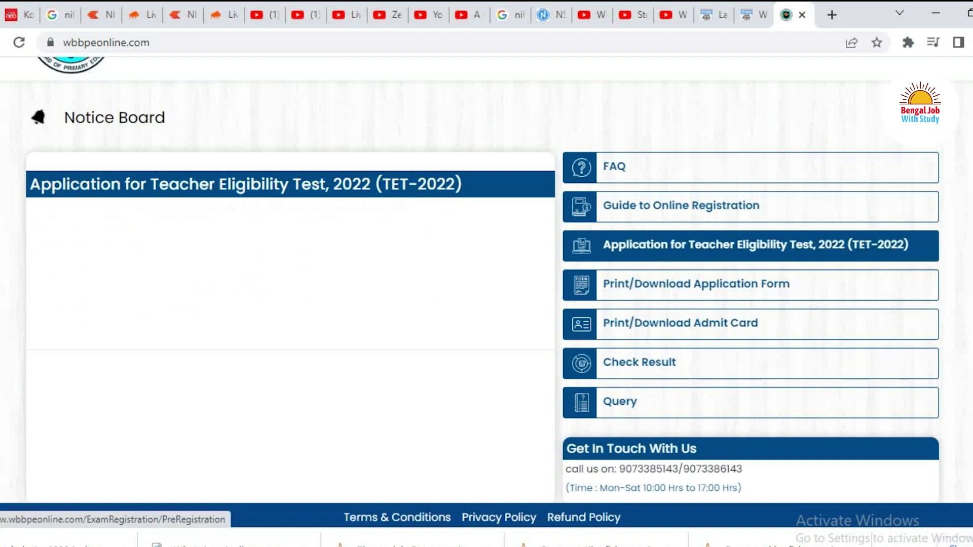
Open Application for Teacher Eligibility Test, 2022 (TET-2022) in a new tab and switch to it.
right_click(685, 245)
left_click(747, 258)
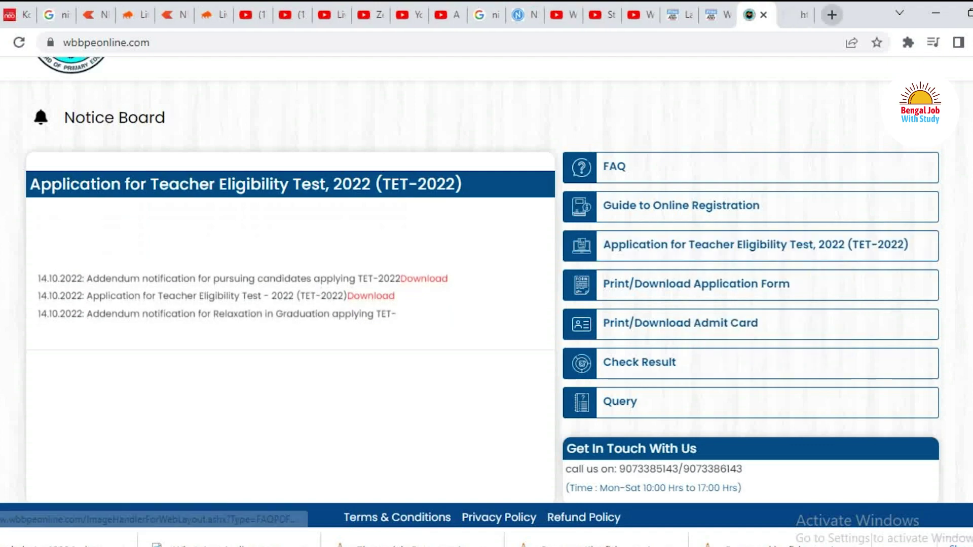
left_click(790, 15)
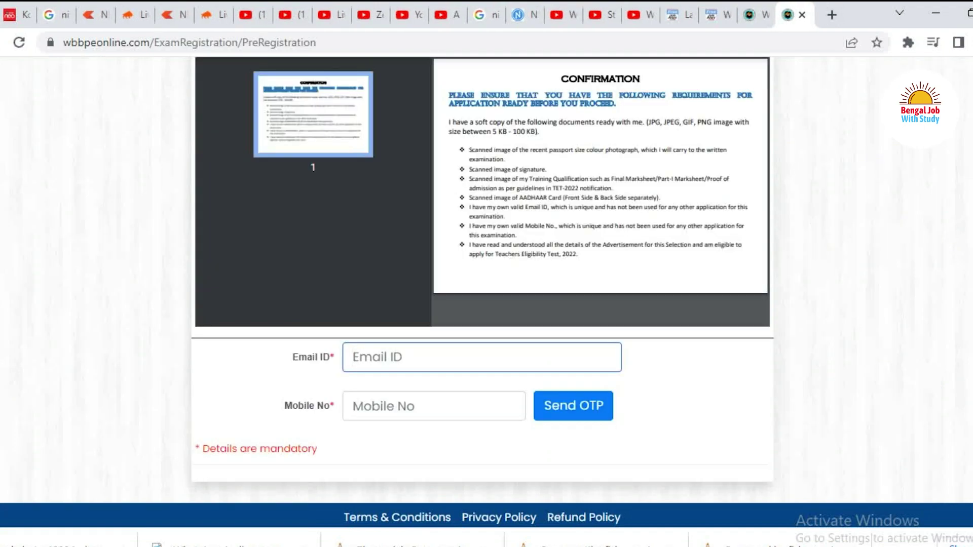
Return to the notice board page, view the Query link's page in a new tab, and close that tab.
left_click(755, 15)
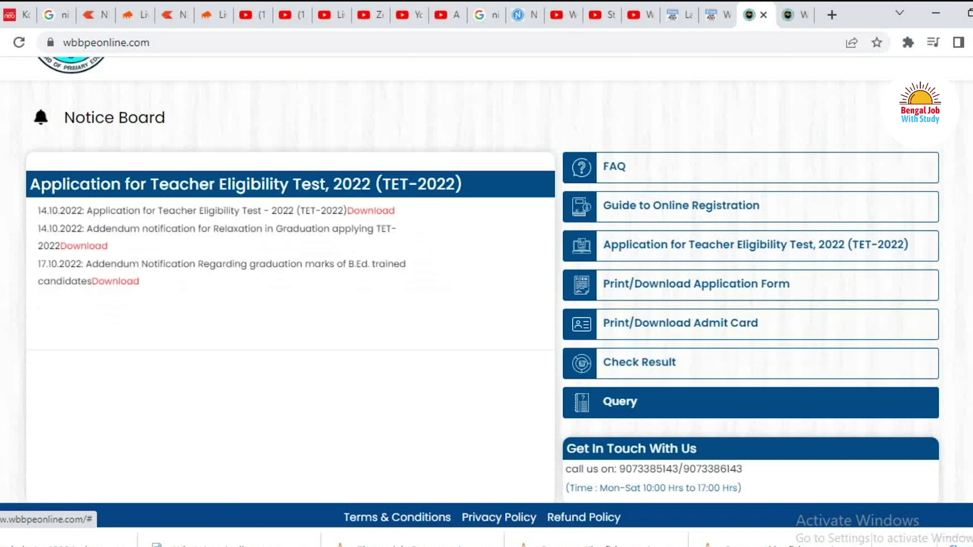
right_click(630, 404)
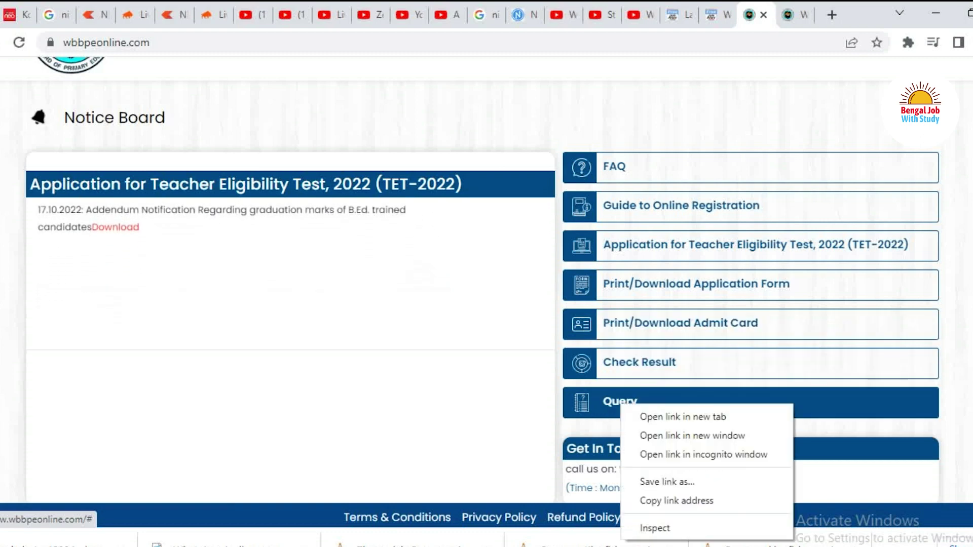
left_click(674, 415)
left_click(793, 14)
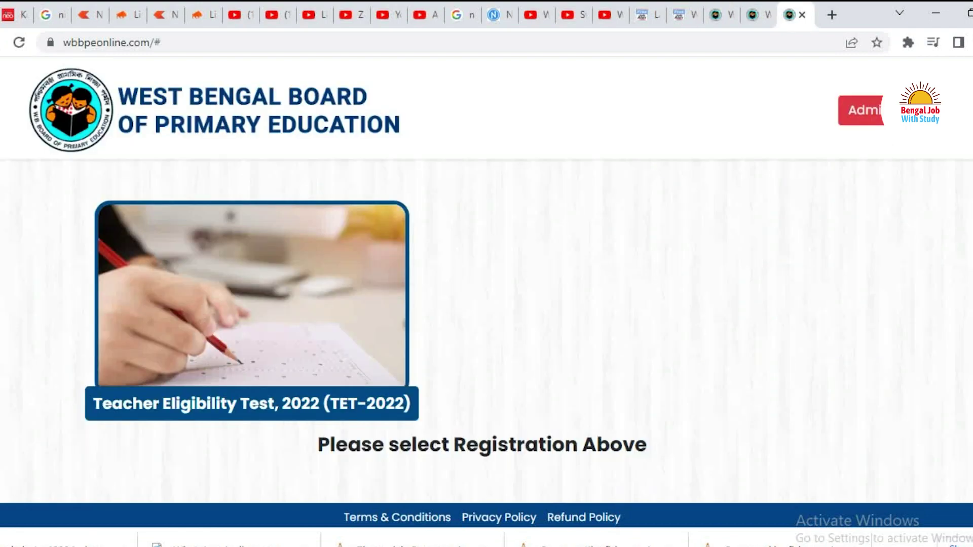
scroll(487, 280, "down", 1)
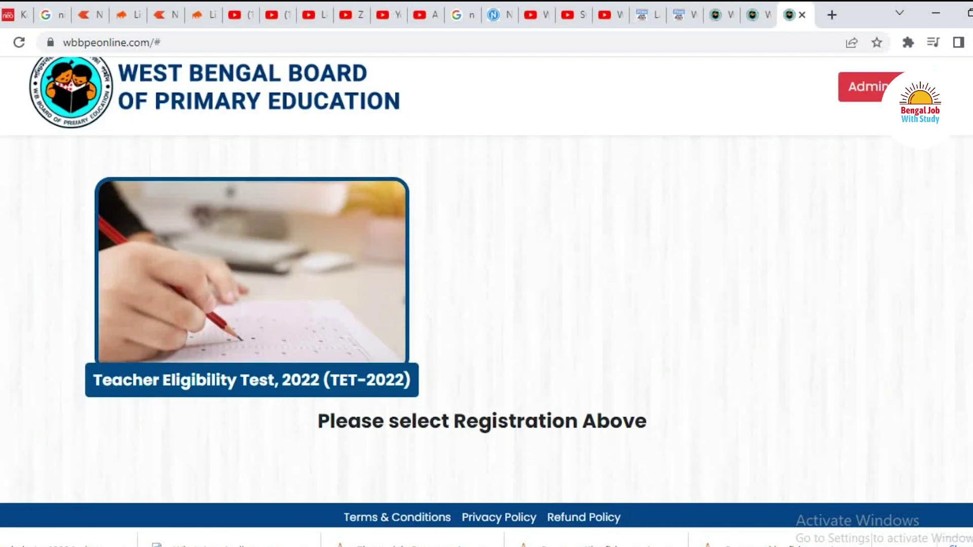
left_click(802, 15)
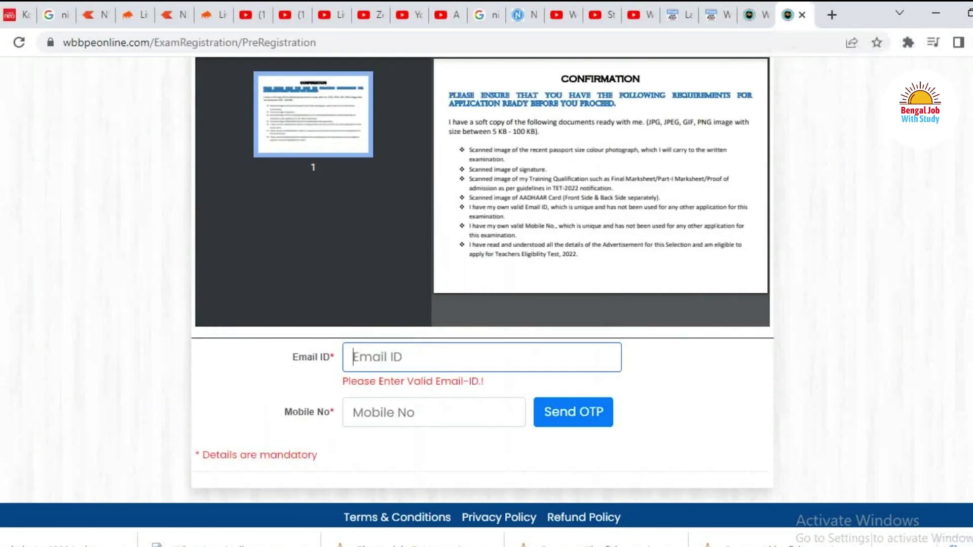
Go back to the notice board page and review its links and the Get In Touch With Us section.
left_click(755, 15)
scroll(749, 375, "down", 2)
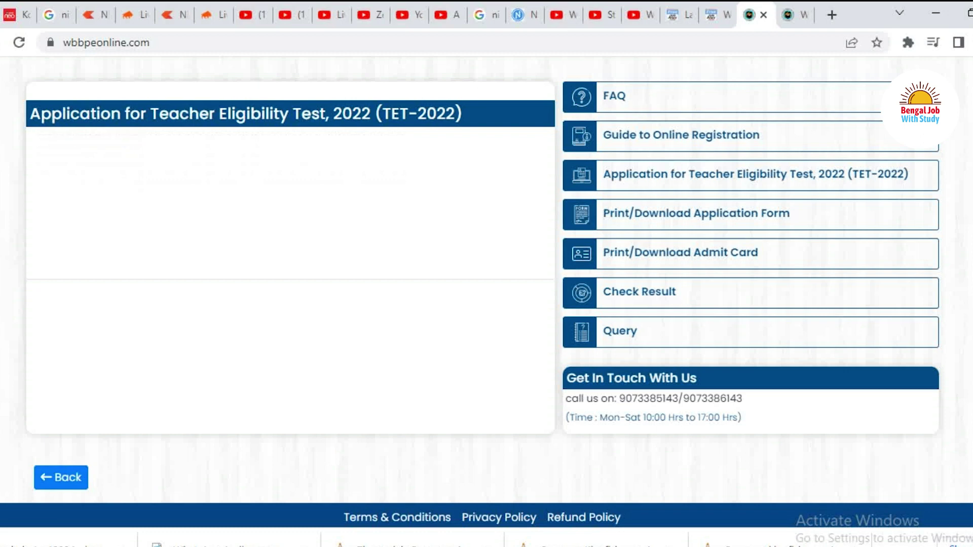
scroll(750, 218, "up", 2)
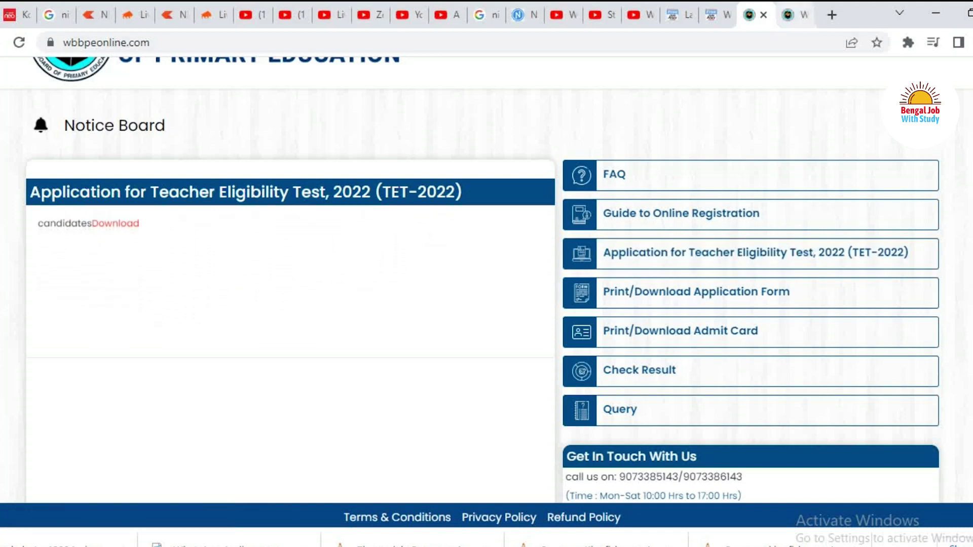
Return to the pre-registration page and review the confirmation requirements and the Email ID field's suggestions without filling anything in.
left_click(793, 15)
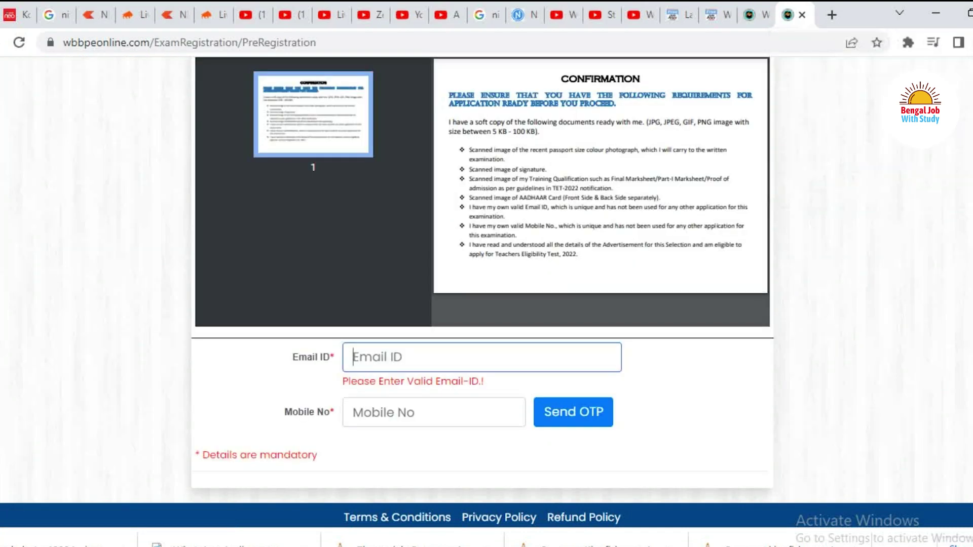
scroll(482, 280, "up", 3)
scroll(481, 279, "down", 4)
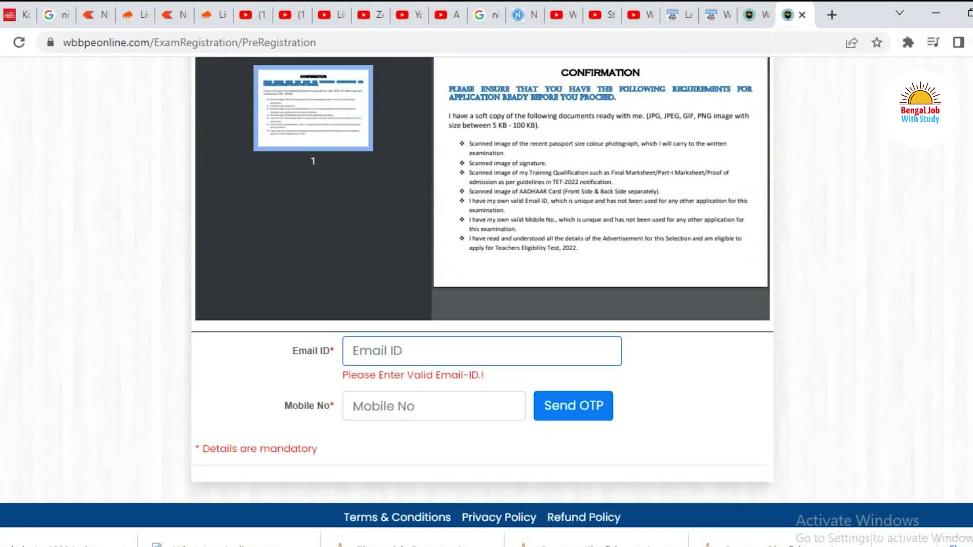
key("Down")
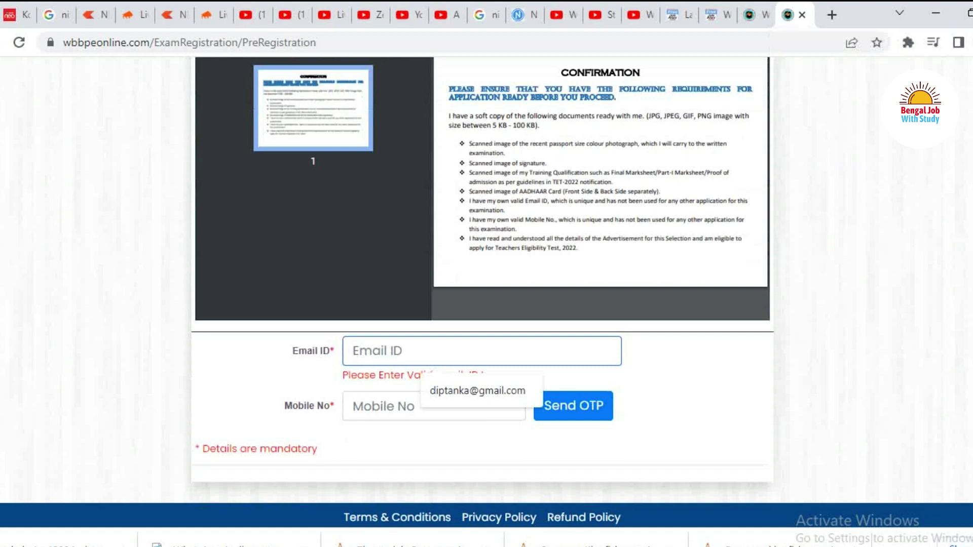
key("Escape")
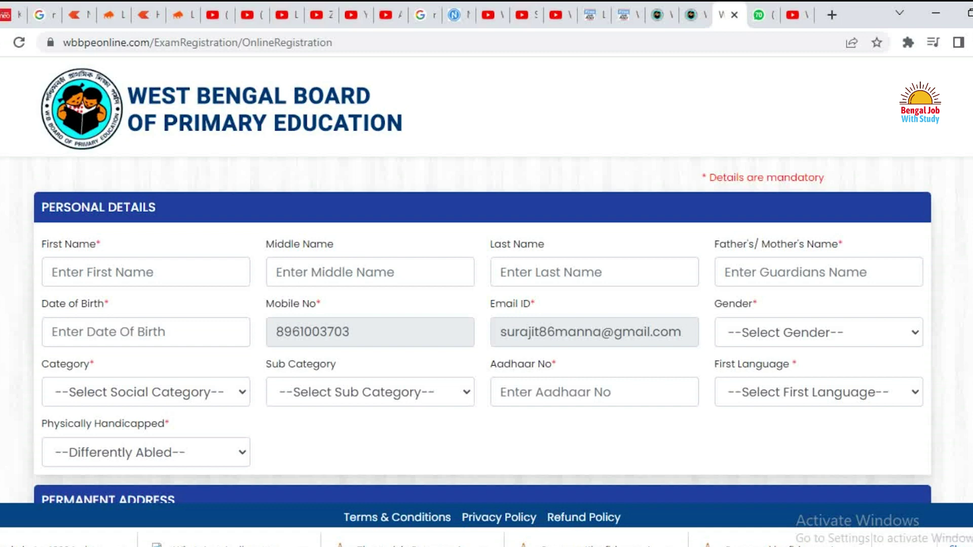
Examine the Gender options in the Personal Details section of the registration form, leaving the field unselected.
scroll(486, 304, "down", 2)
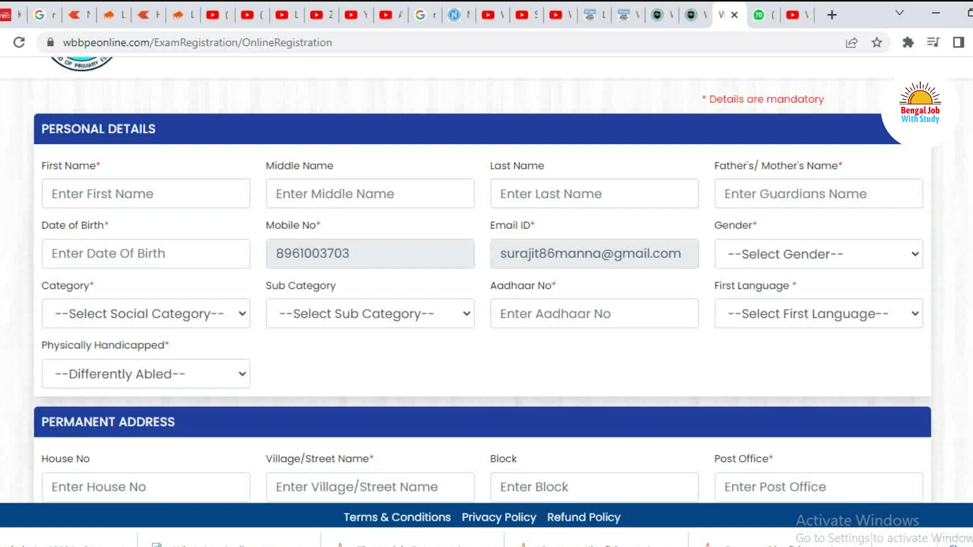
left_click(818, 254)
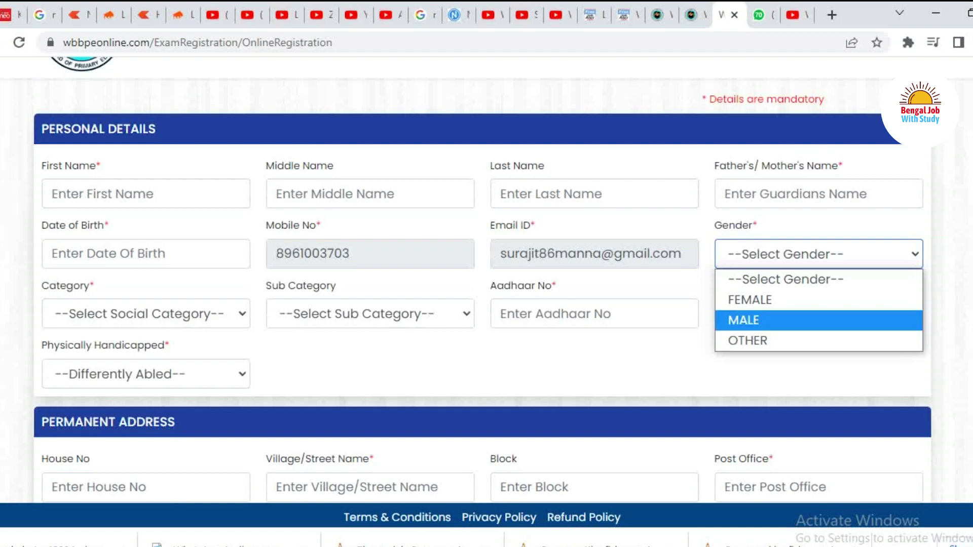
key("Up")
key("Up")
key("Down")
key("Down")
key("Up")
key("Up")
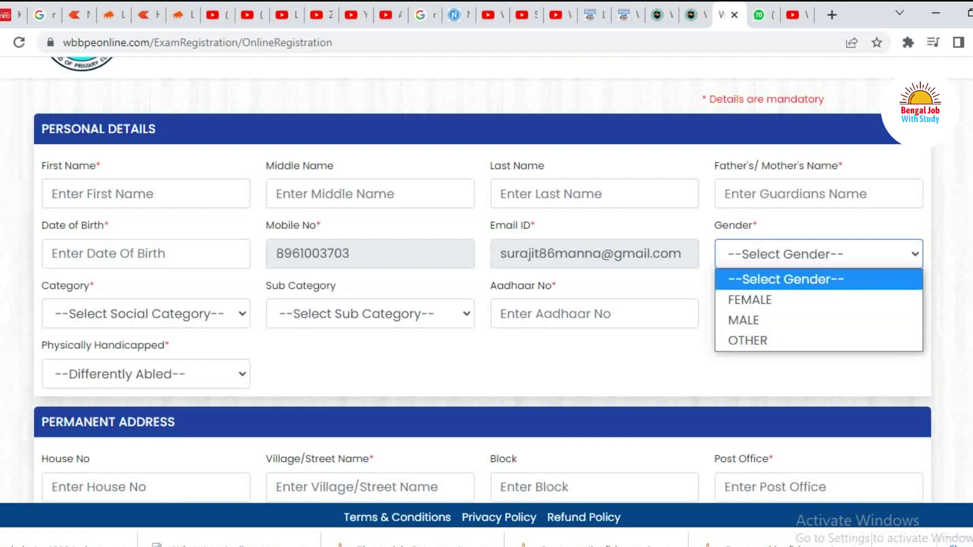
key("Return")
Examine the Category and Sub Category options in Personal Details, leaving both fields unselected.
left_click(145, 313)
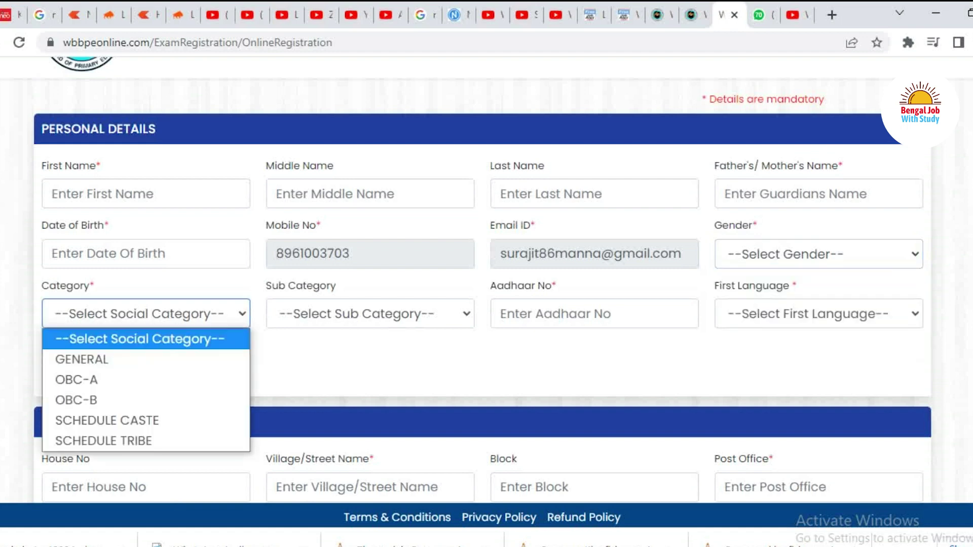
key("Down")
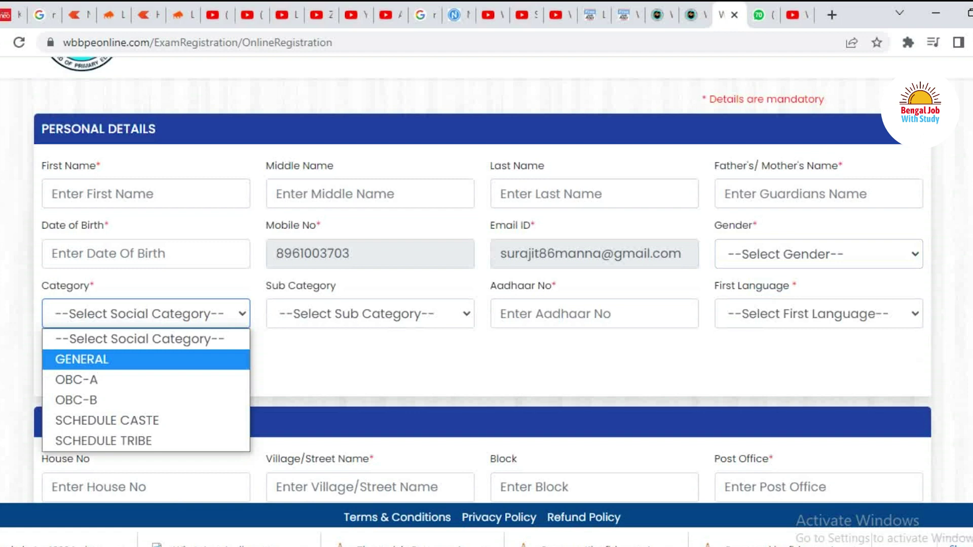
key("Down")
key("Down")
key("Down")
key("Down")
key("Home")
key("Up")
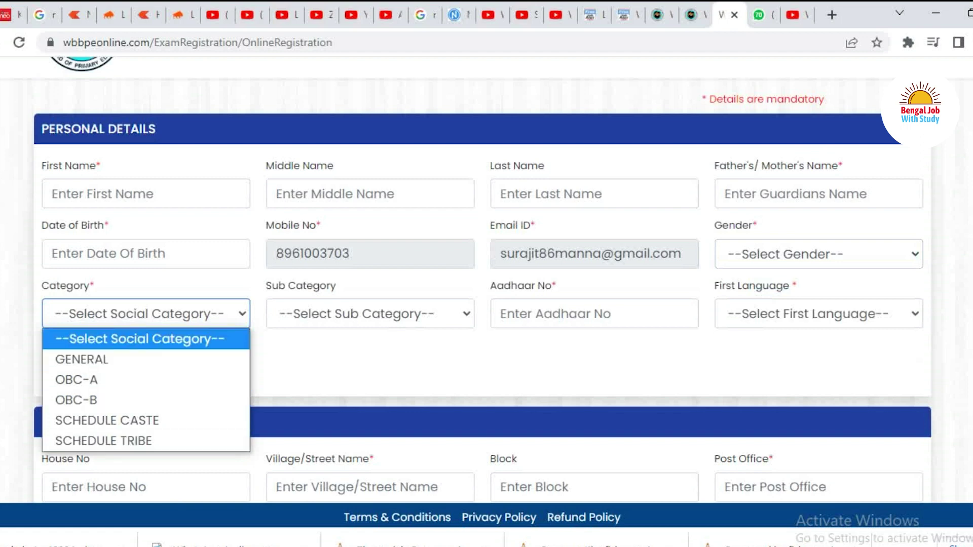
key("Escape")
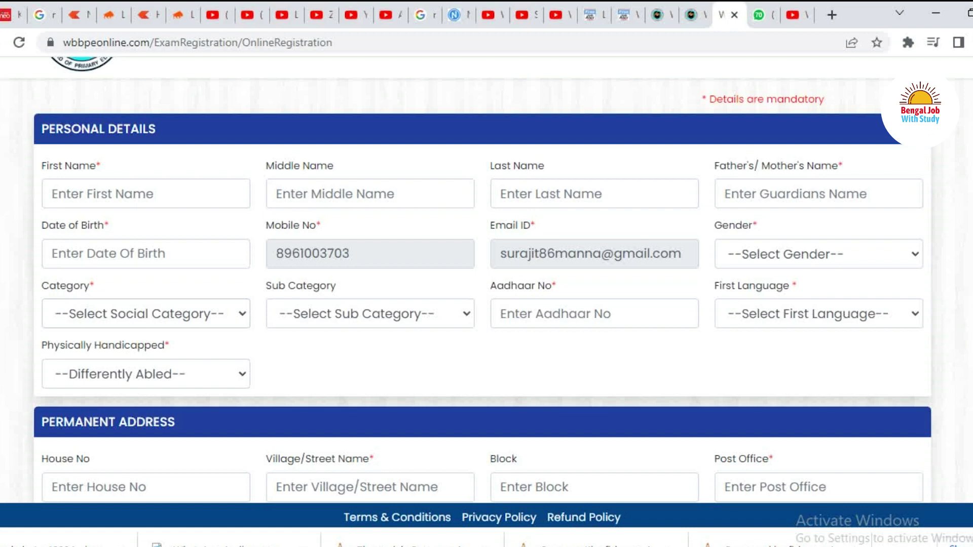
left_click(370, 314)
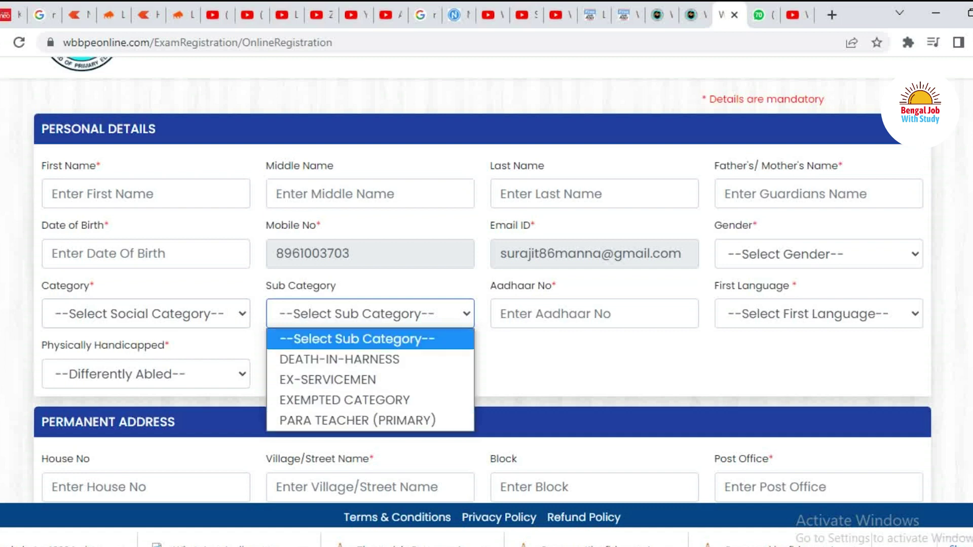
key("Escape")
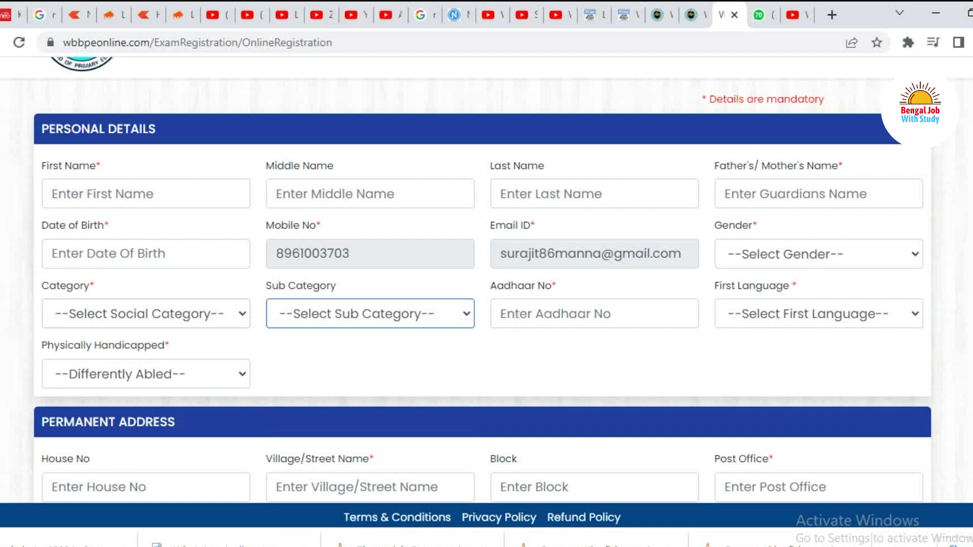
Examine the First Language options in Personal Details, leaving the field unselected.
left_click(818, 314)
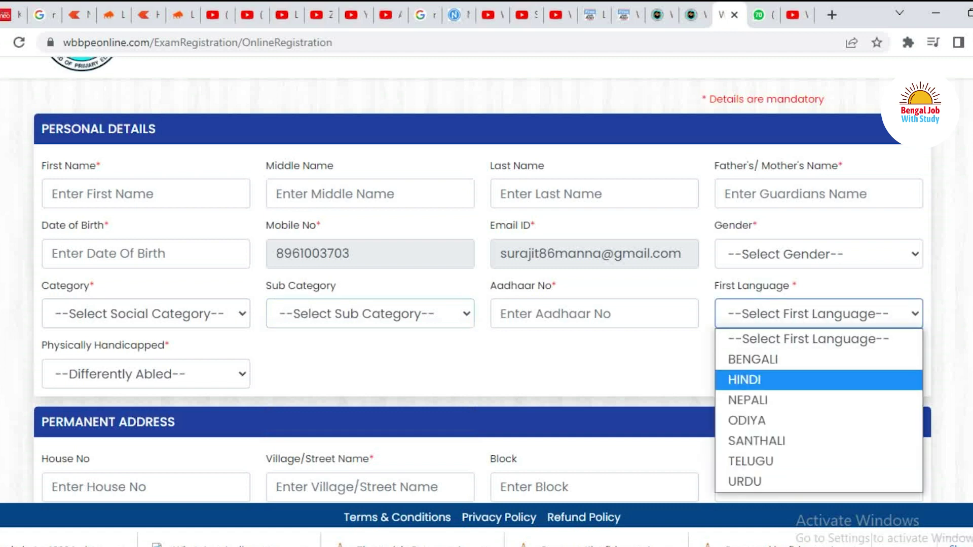
key("Down")
key("Down")
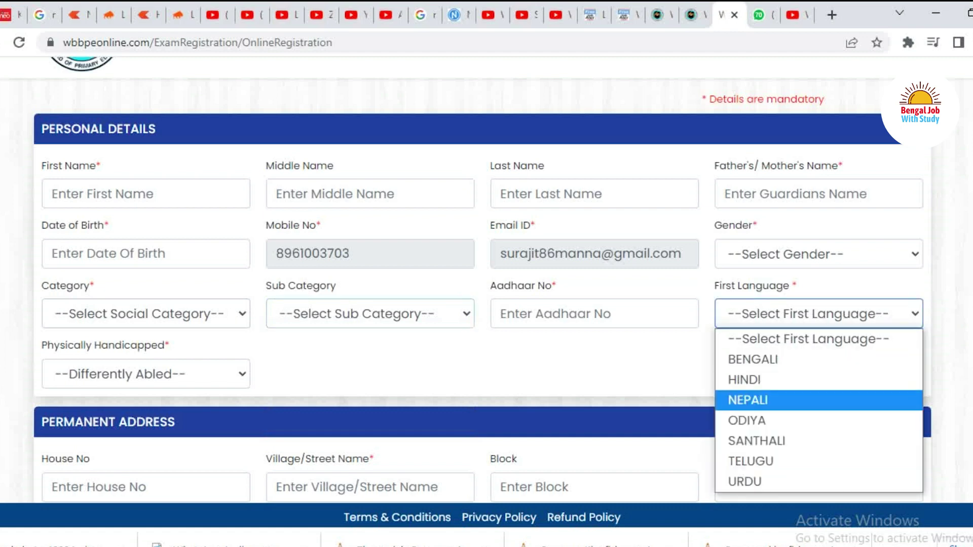
left_click(818, 339)
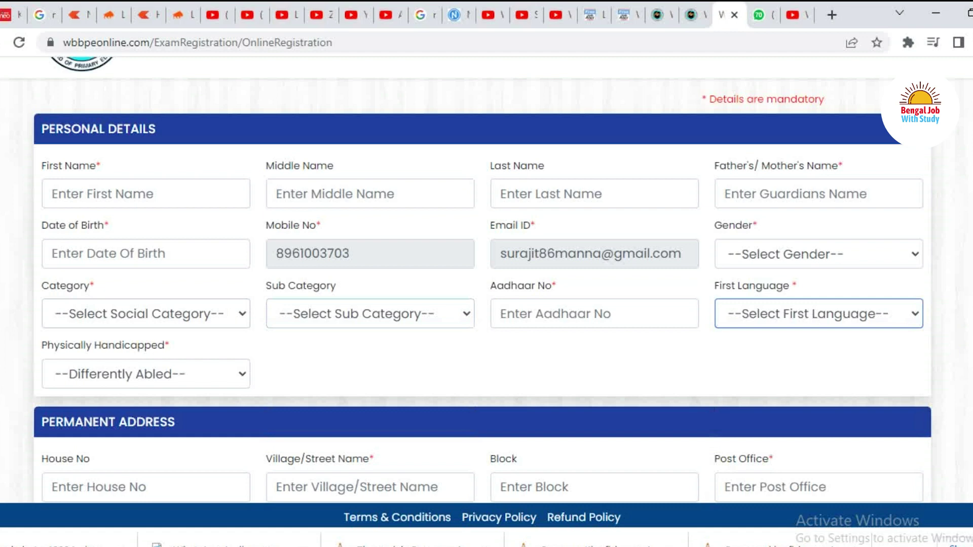
Examine the Physically Handicapped options in Personal Details, leaving the field unselected.
left_click(146, 374)
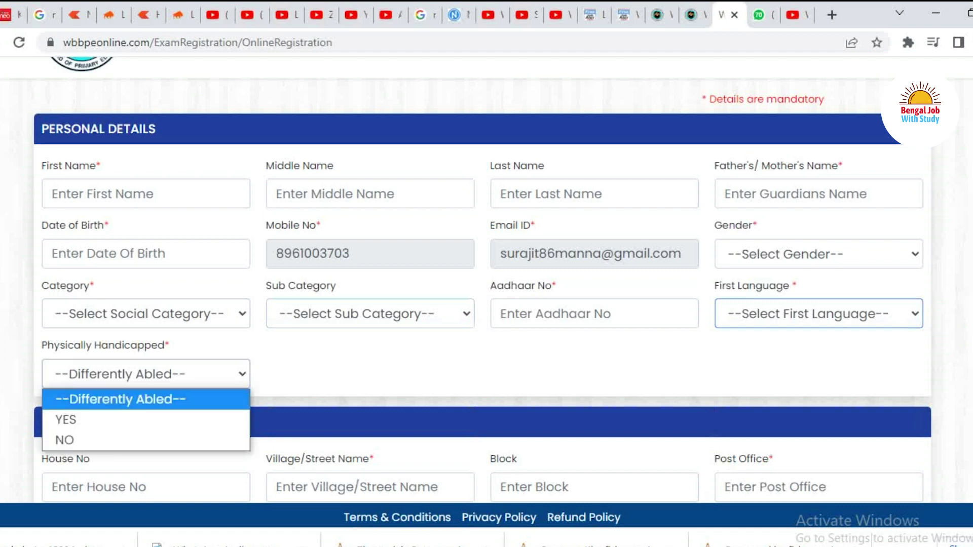
key("Down")
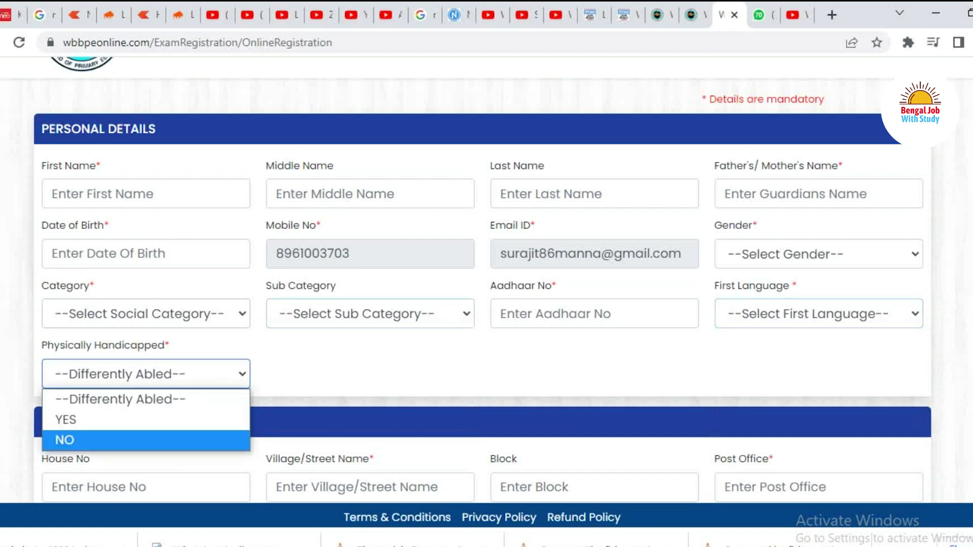
key("Up")
key("Up")
key("Return")
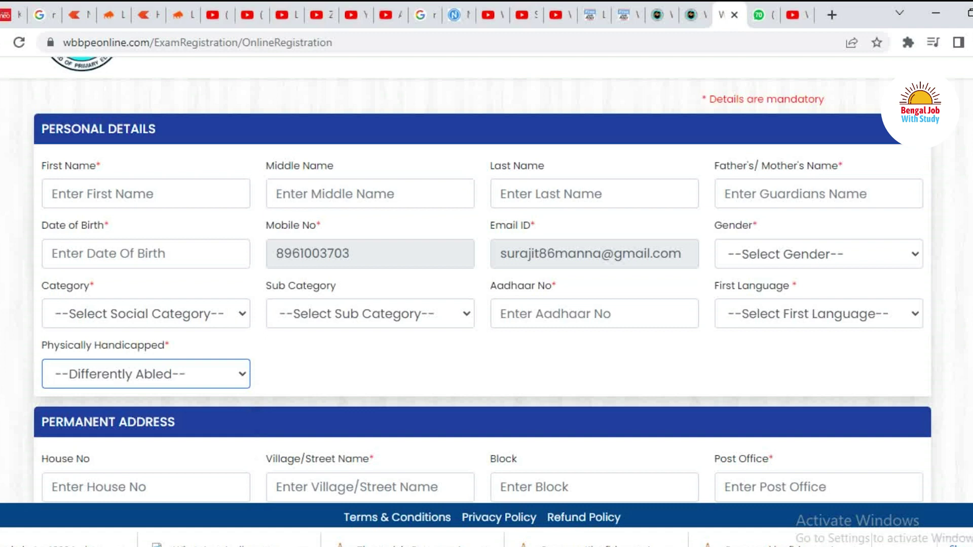
left_click(145, 374)
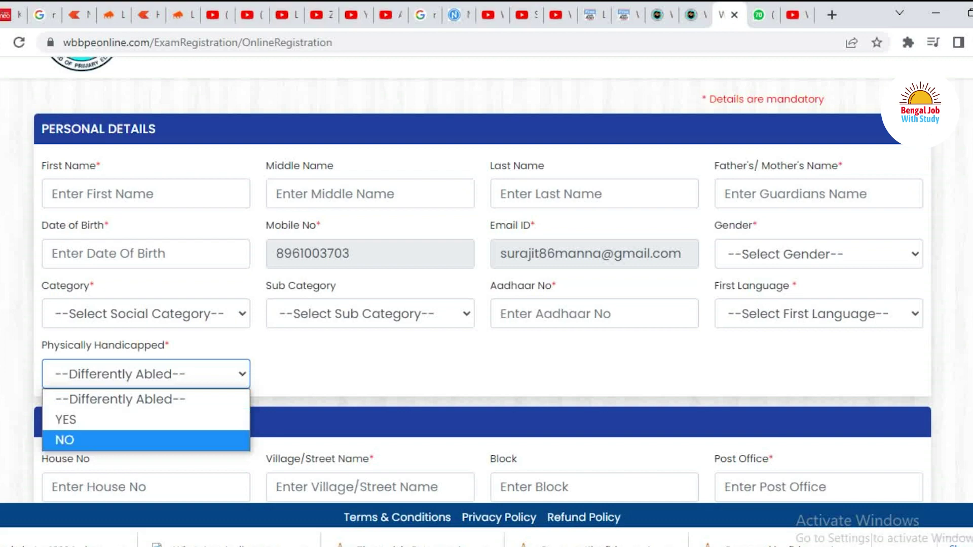
key("Up")
key("Up")
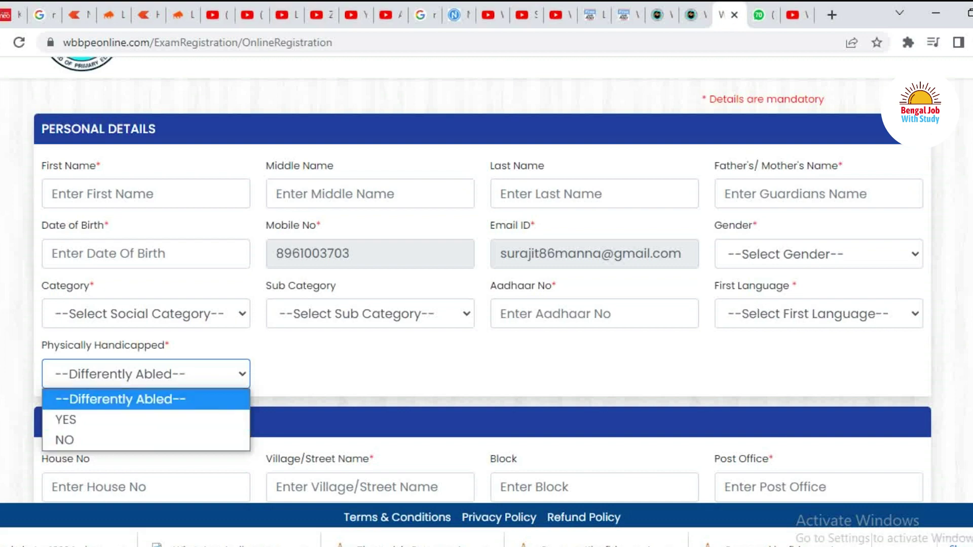
key("Return")
Go through the Village/Street Name, Block, Post Office and Police Station fields of the Permanent Address section without filling them in.
scroll(486, 278, "down", 3)
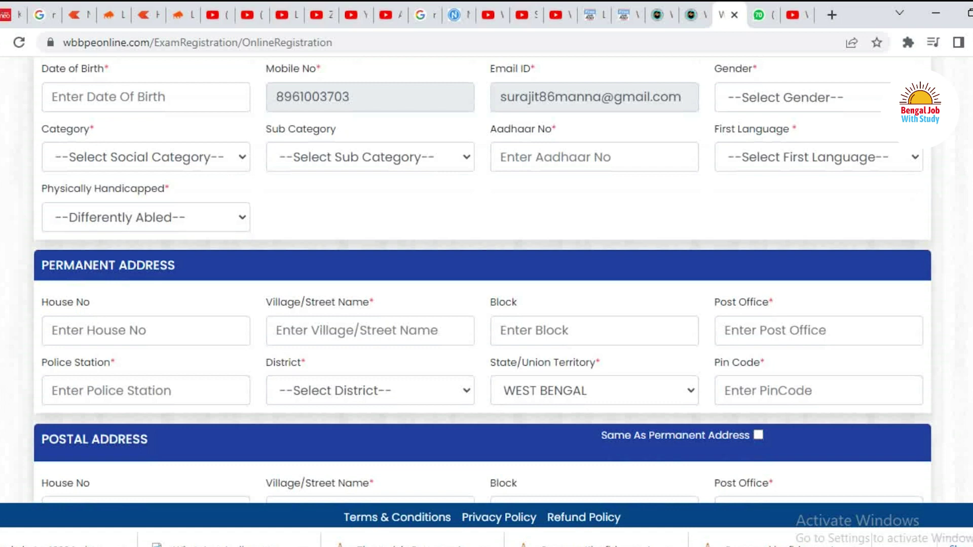
scroll(486, 279, "down", 2)
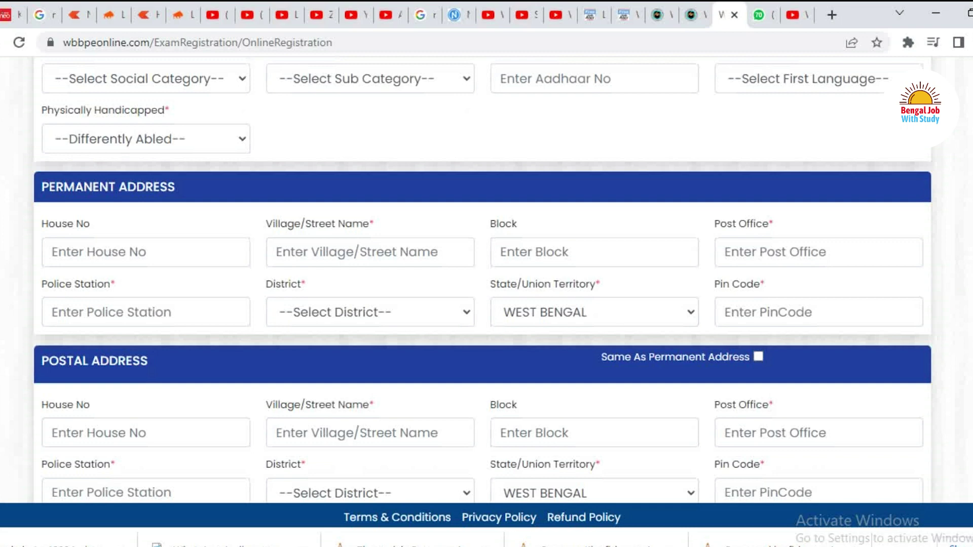
left_click(370, 252)
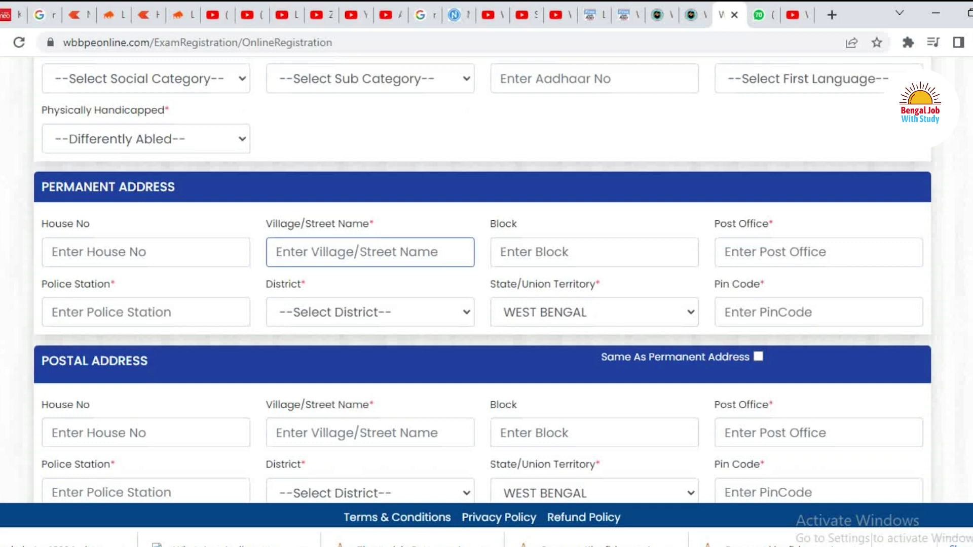
left_click(594, 252)
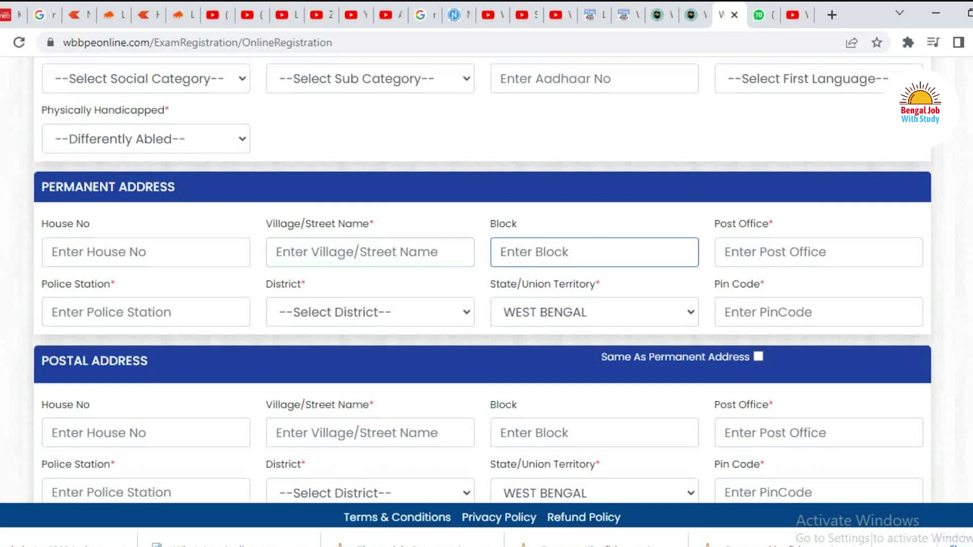
left_click(818, 252)
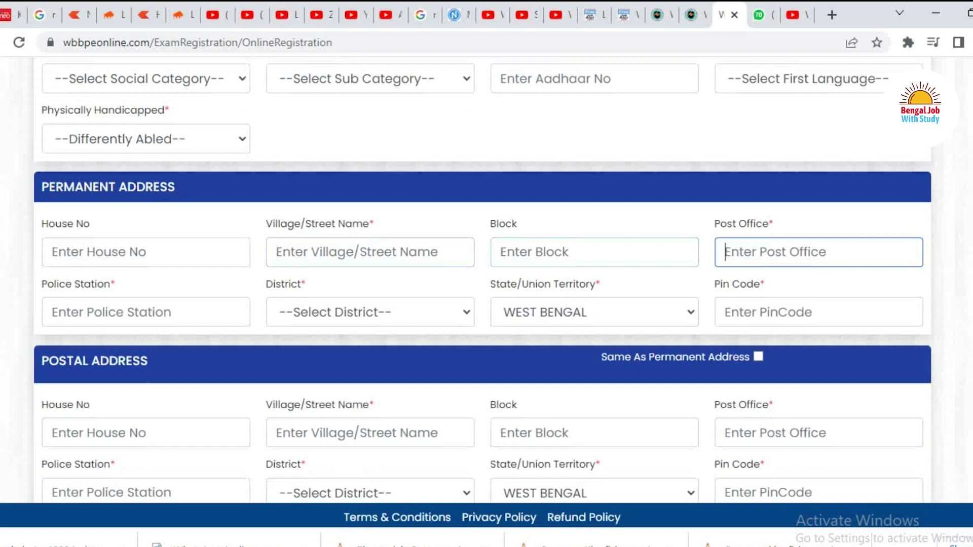
left_click(145, 312)
Look through the whole District list in the Permanent Address section, leaving the field unselected.
left_click(370, 312)
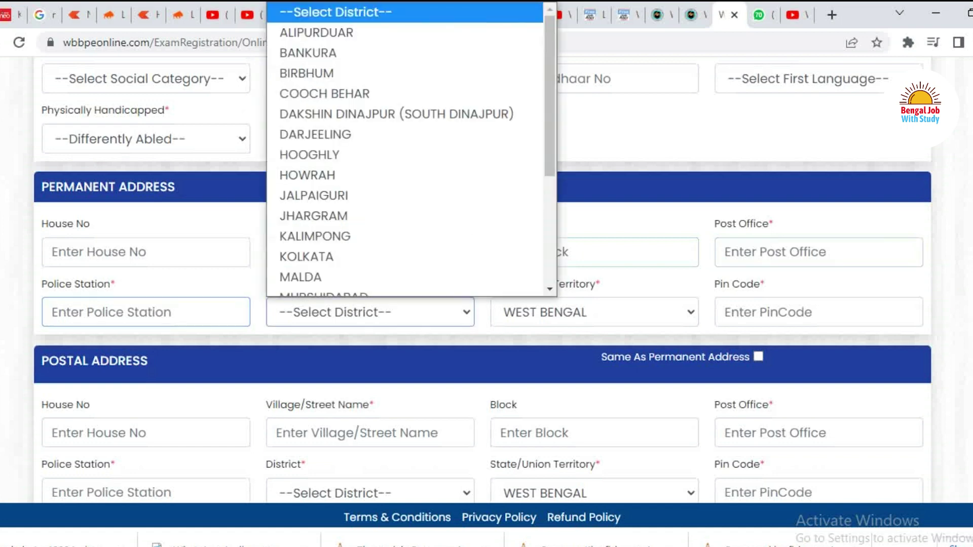
scroll(405, 193, "down", 4)
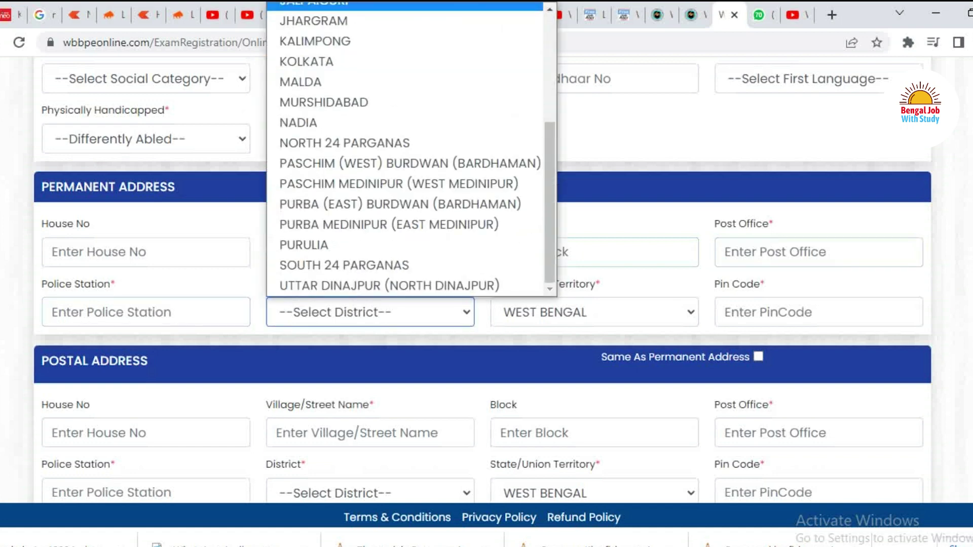
scroll(405, 204, "up", 4)
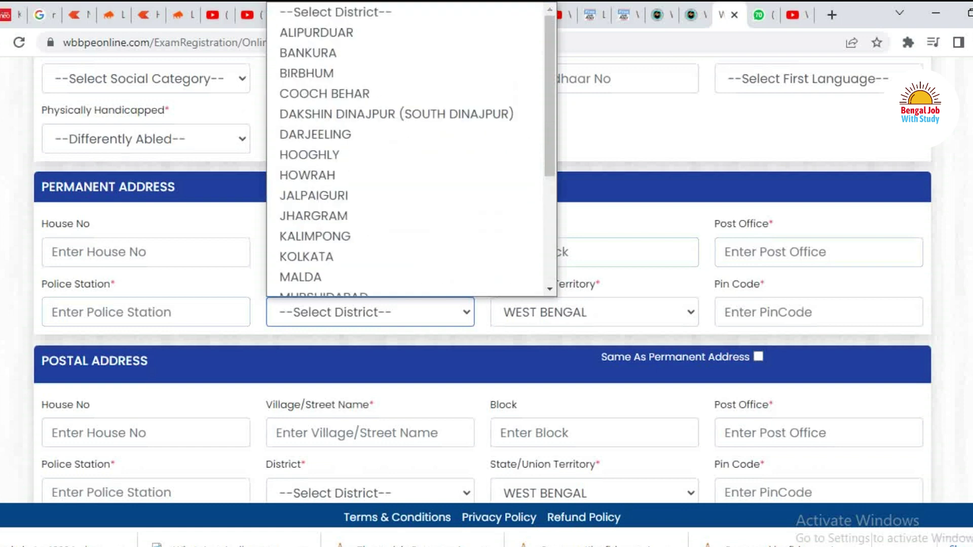
key("Escape")
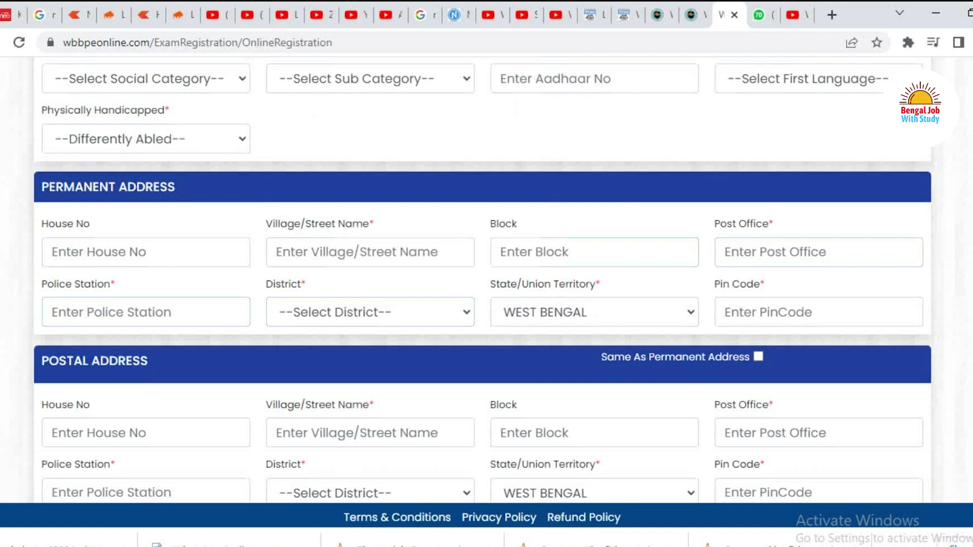
Check the State/Union Territory options and the Pin Code field in the Permanent Address section without changing either.
left_click(594, 312)
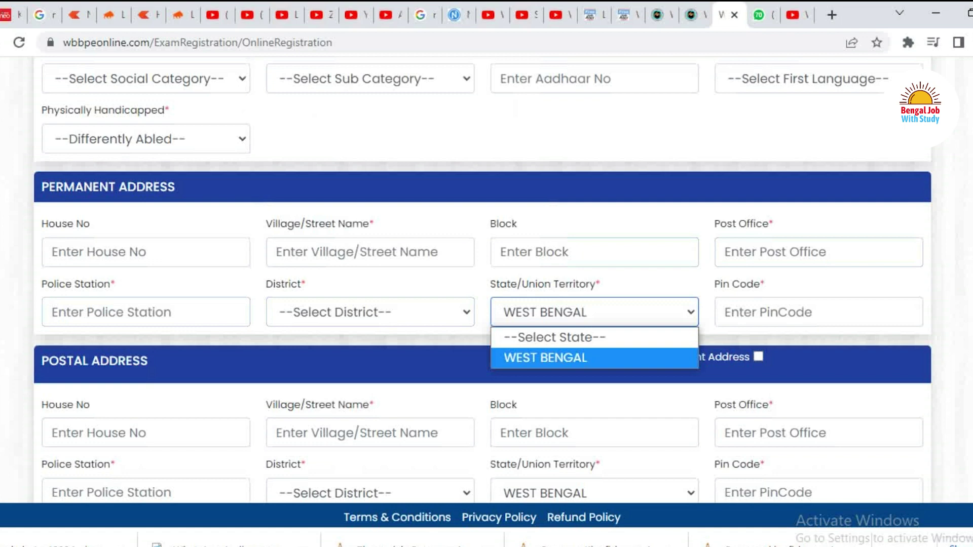
key("Escape")
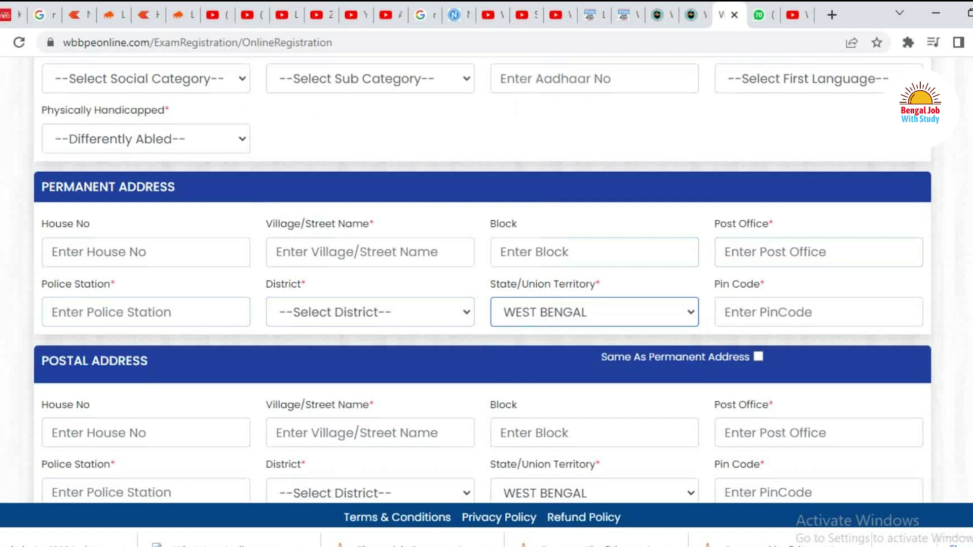
left_click(725, 312)
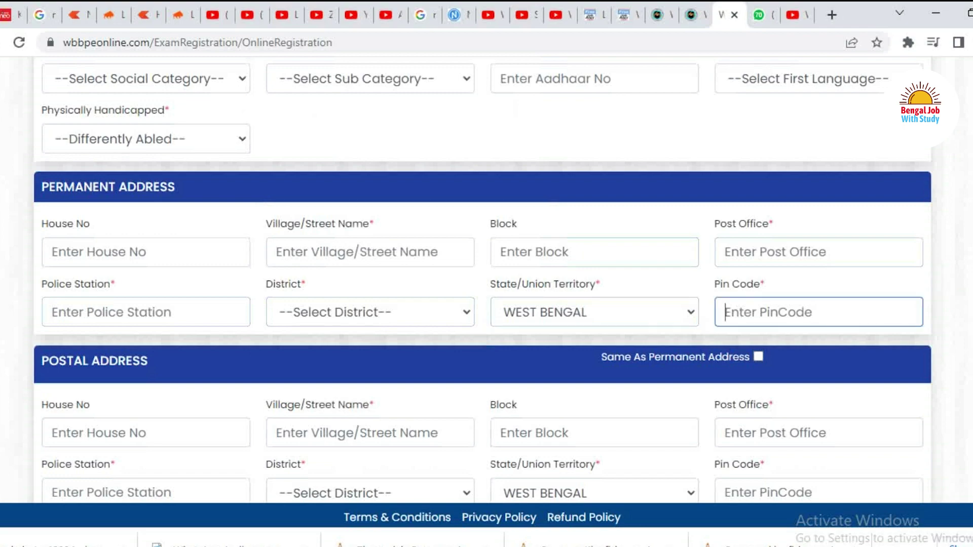
Review the Postal Address fields and the Same As Permanent Address option against the Permanent Address section, without filling anything in.
scroll(486, 279, "down", 3)
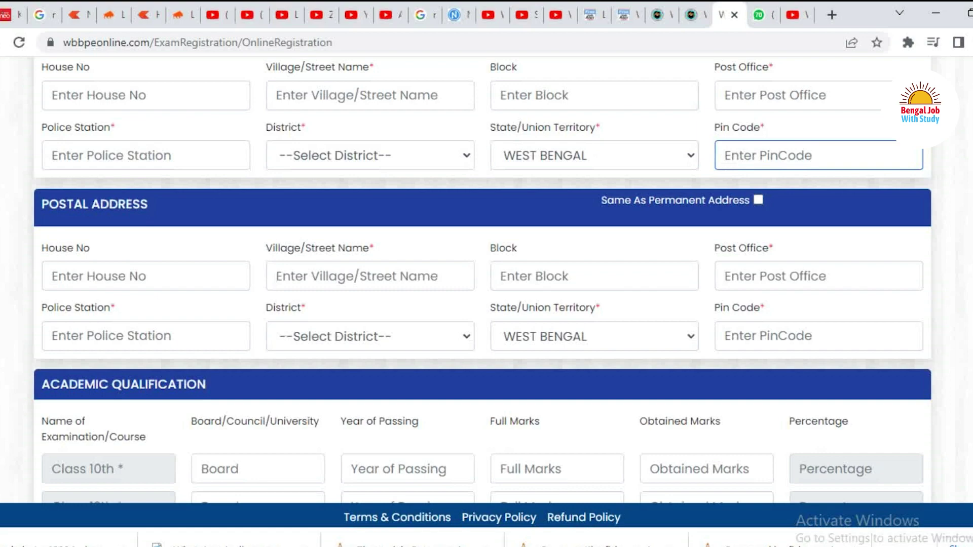
scroll(481, 279, "up", 3)
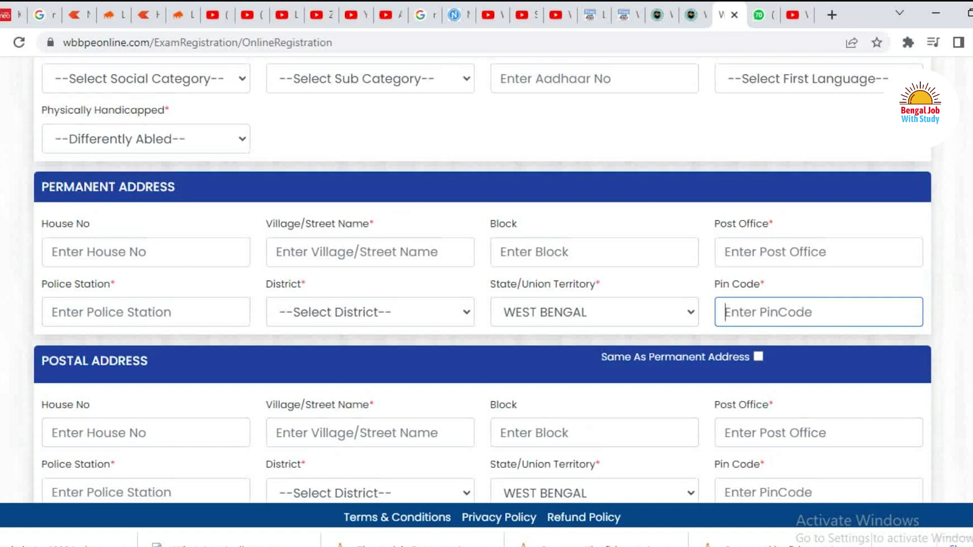
scroll(481, 278, "down", 1)
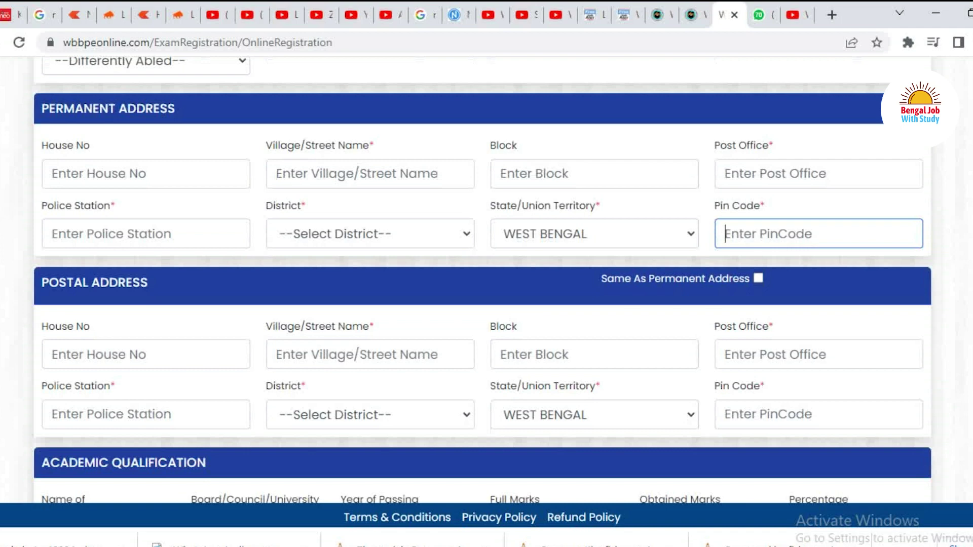
scroll(482, 279, "down", 1)
Review the Academic Qualification section and examine its Graduation Type options, leaving the field unselected.
scroll(482, 278, "down", 2)
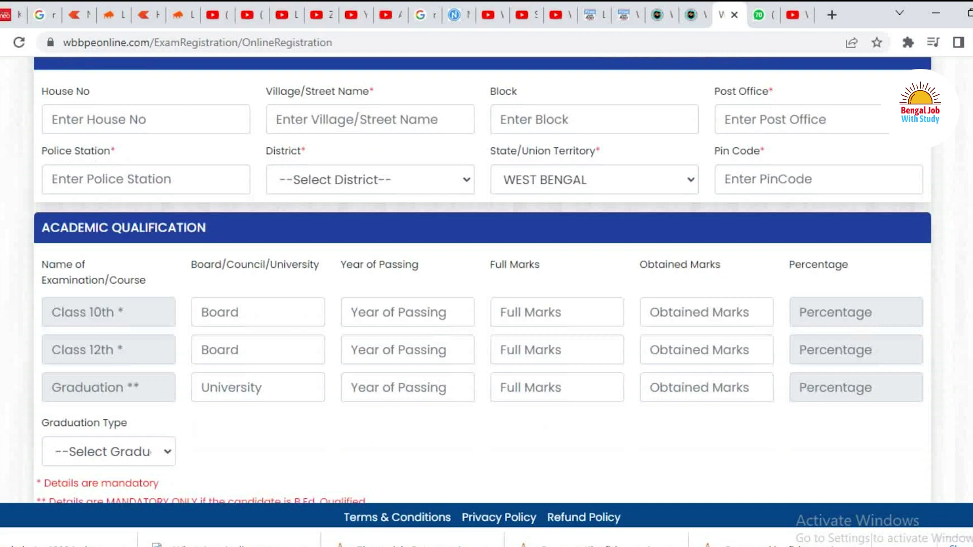
scroll(483, 281, "down", 2)
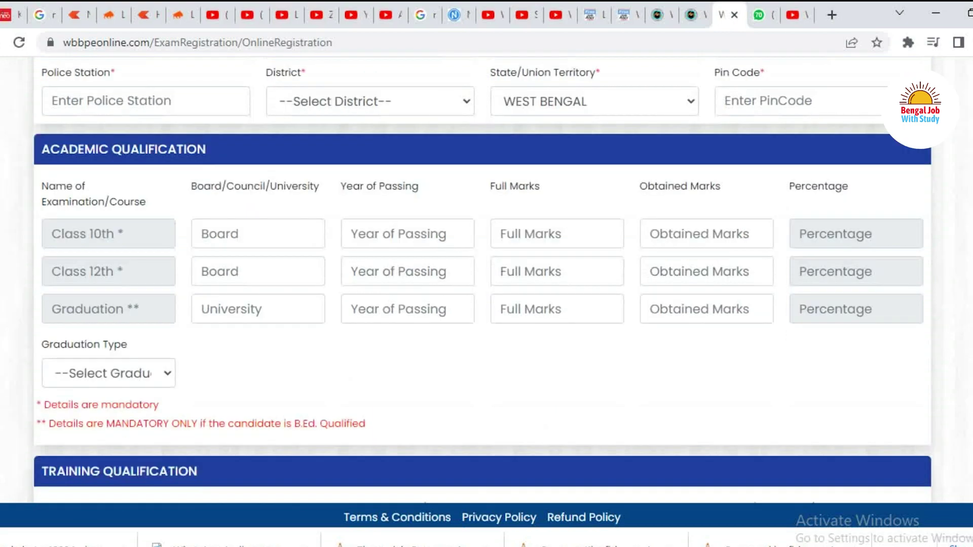
left_click(109, 373)
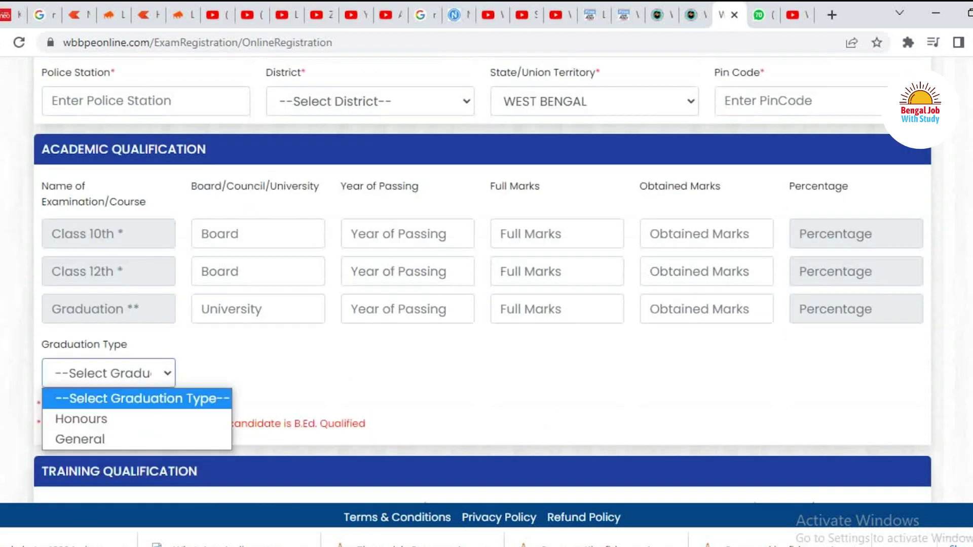
scroll(483, 281, "down", 2)
left_click(109, 294)
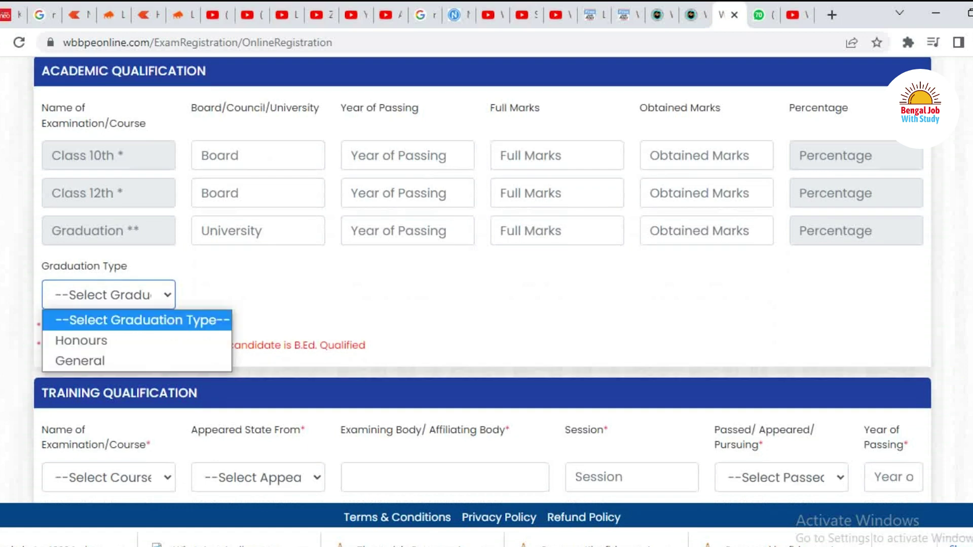
left_click(109, 320)
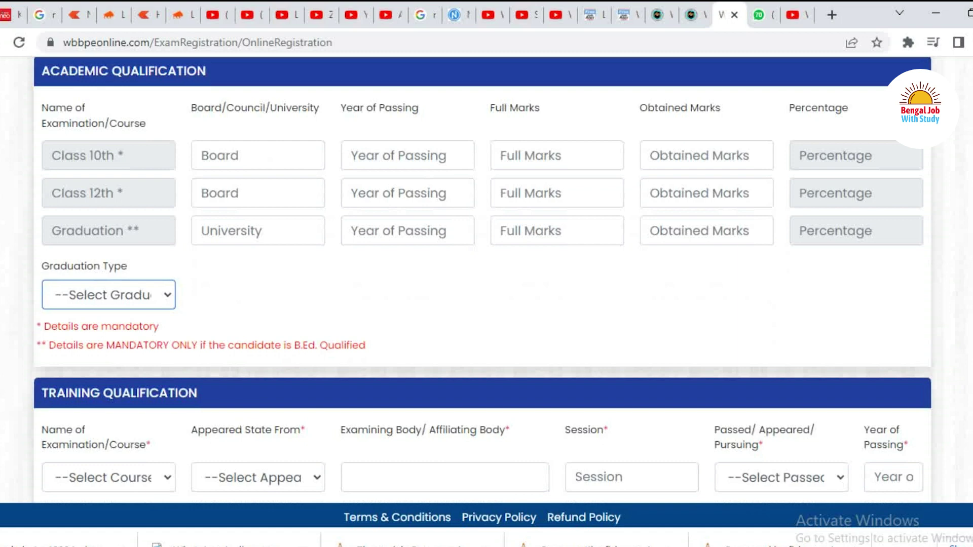
Examine the Name of Examination/Course options in the Training Qualification section, leaving the field unselected.
scroll(483, 278, "down", 2)
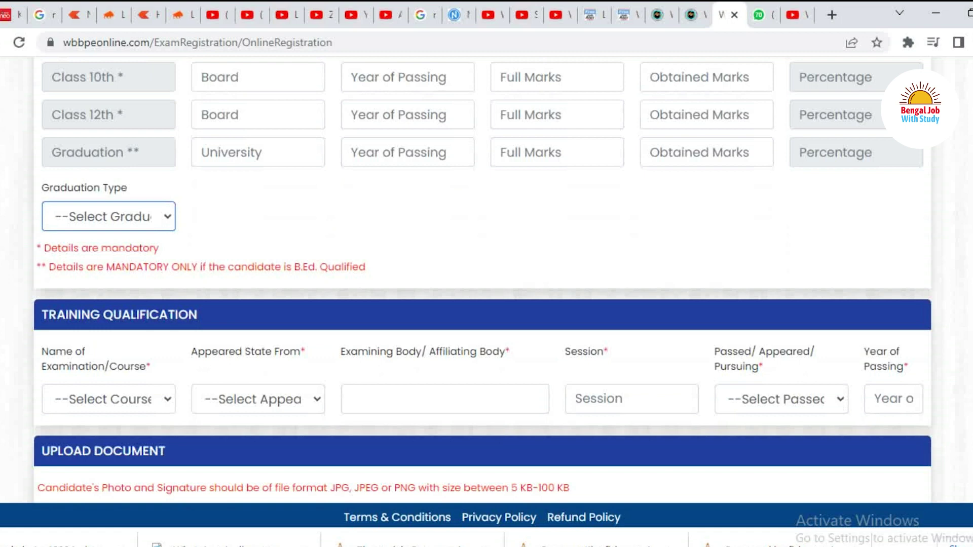
scroll(482, 282, "down", 2)
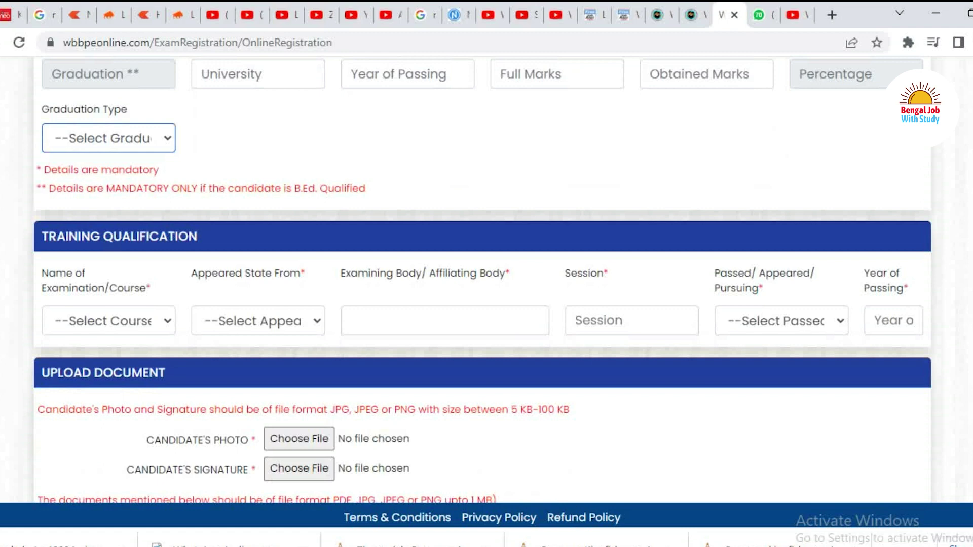
left_click(108, 321)
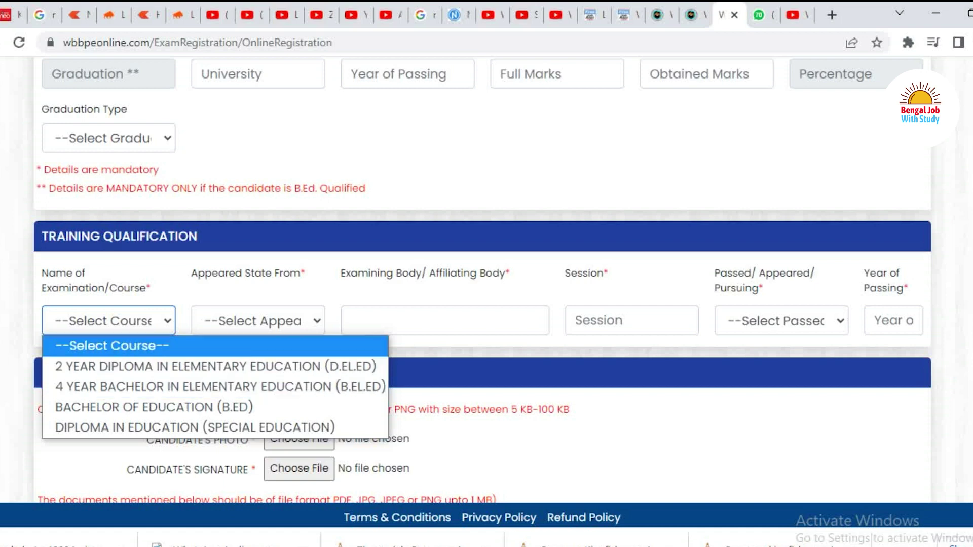
left_click(258, 365)
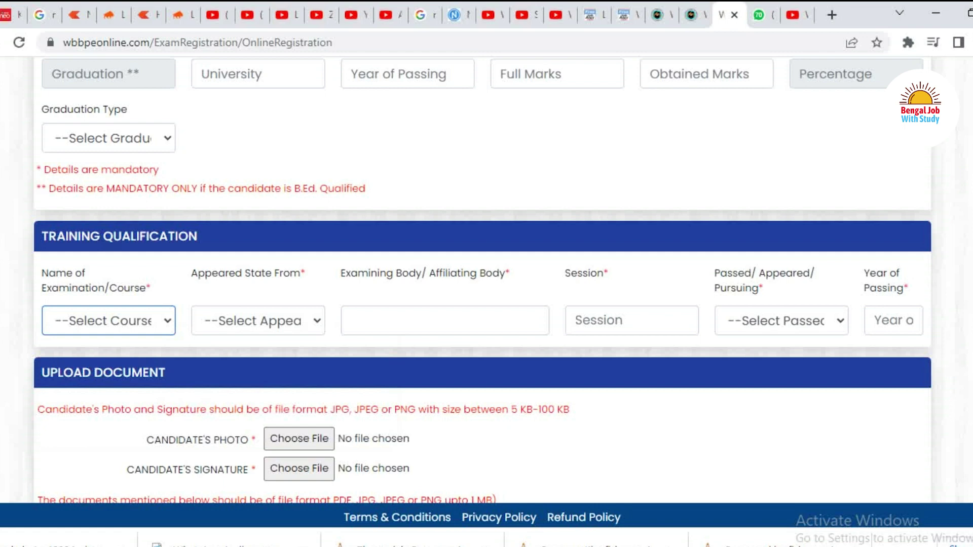
Look through the Appeared State From list in the Training Qualification section, leaving the field unselected.
left_click(257, 320)
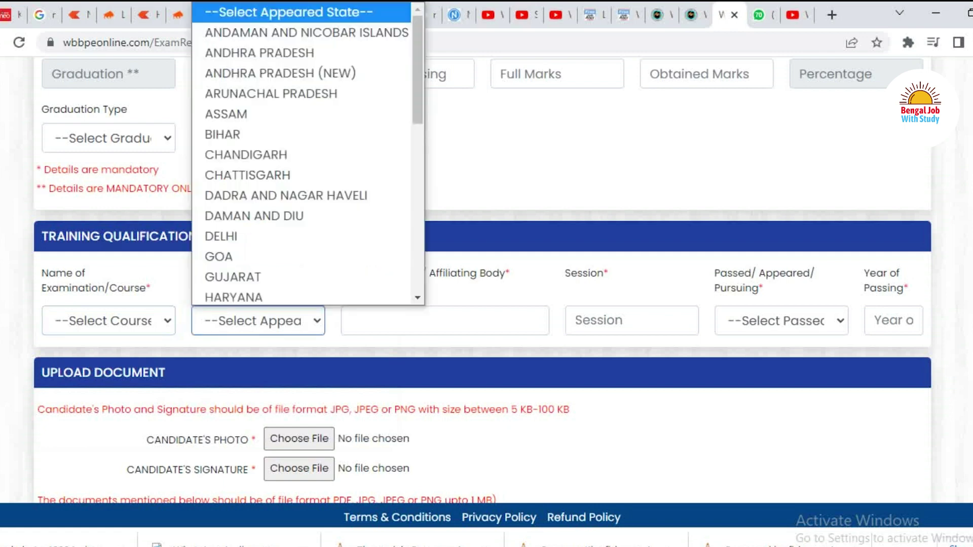
scroll(301, 152, "down", 8)
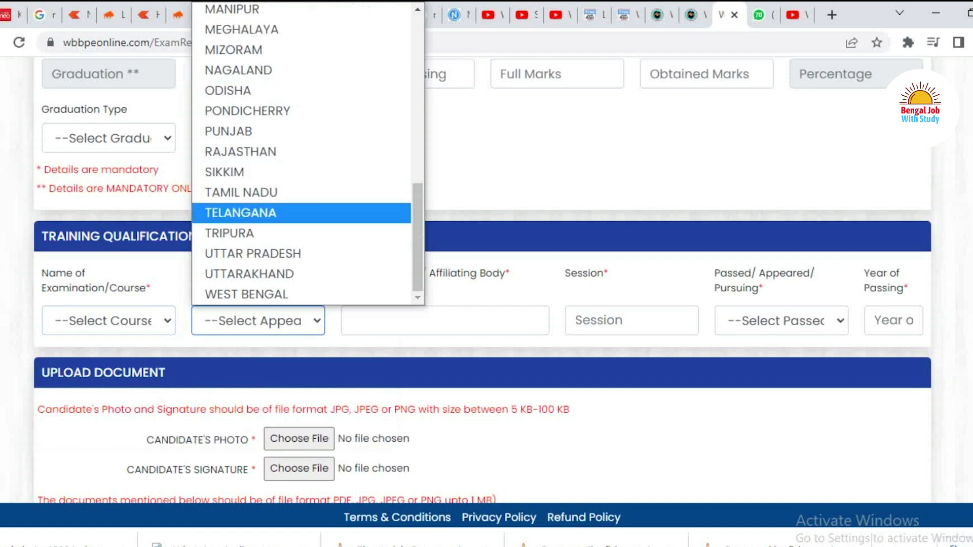
key("Escape")
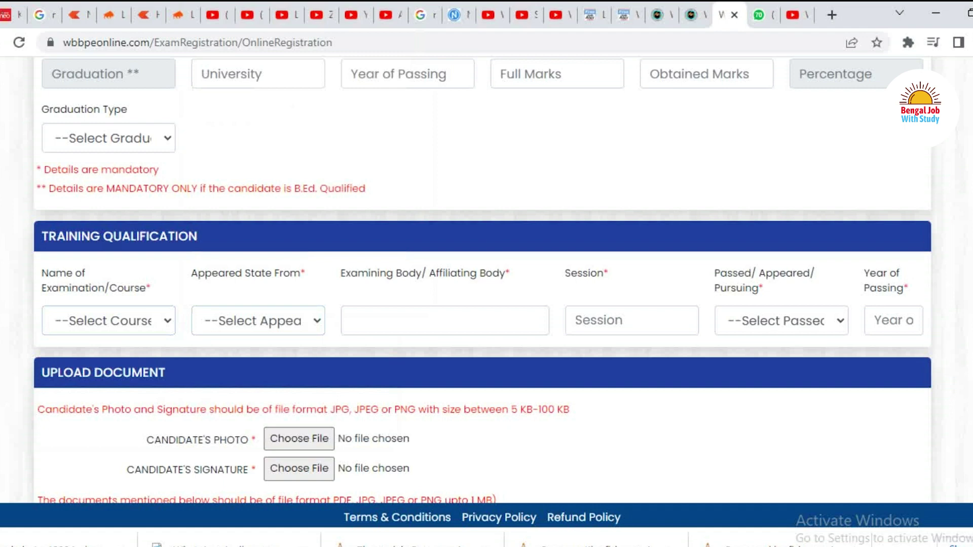
Examine the Examining Body, Session, Passed/Appeared/Pursuing and Year of Passing fields in the Training Qualification section, leaving them all empty.
left_click(351, 320)
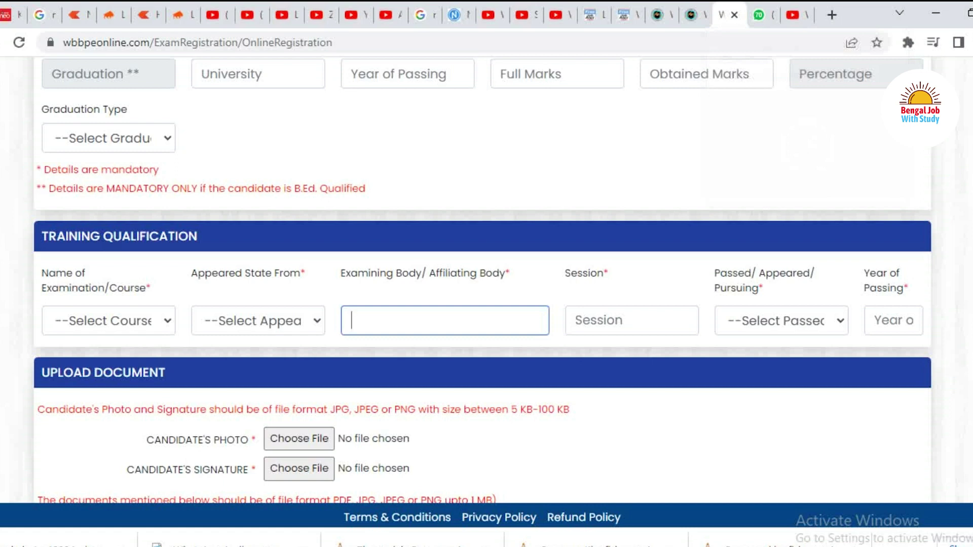
left_click(576, 320)
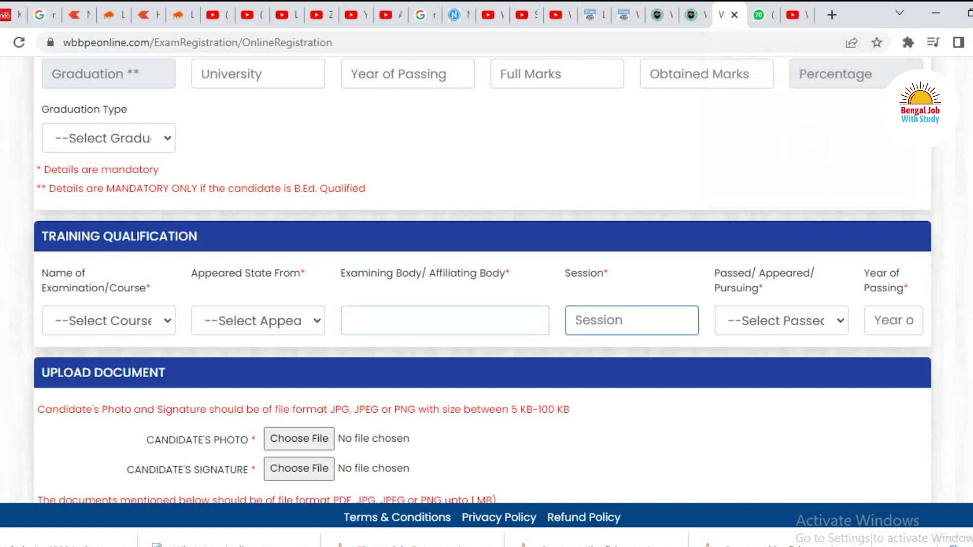
left_click(781, 320)
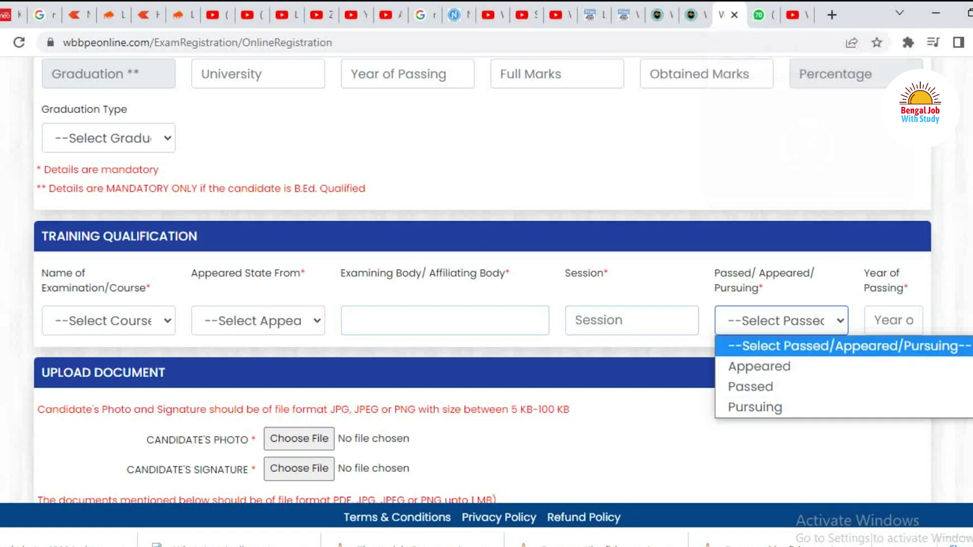
left_click(882, 320)
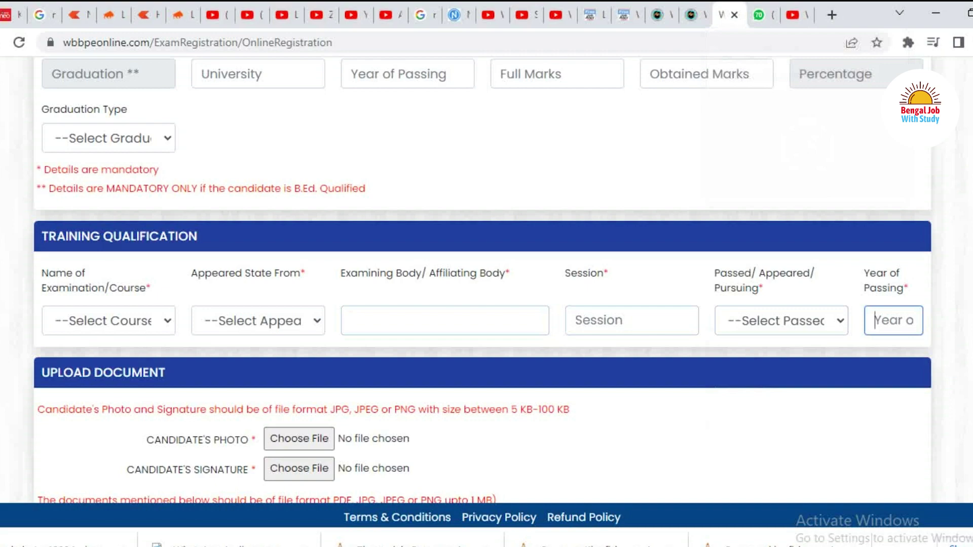
Review the Upload Document section's requirements and file fields, opening the candidate's photo file chooser and cancelling it without selecting a file.
scroll(481, 279, "down", 2)
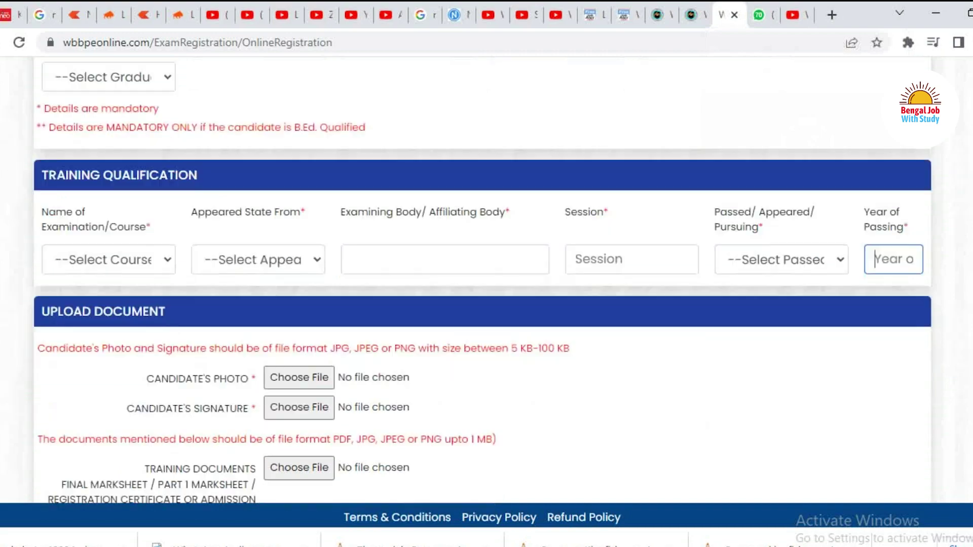
scroll(481, 279, "down", 2)
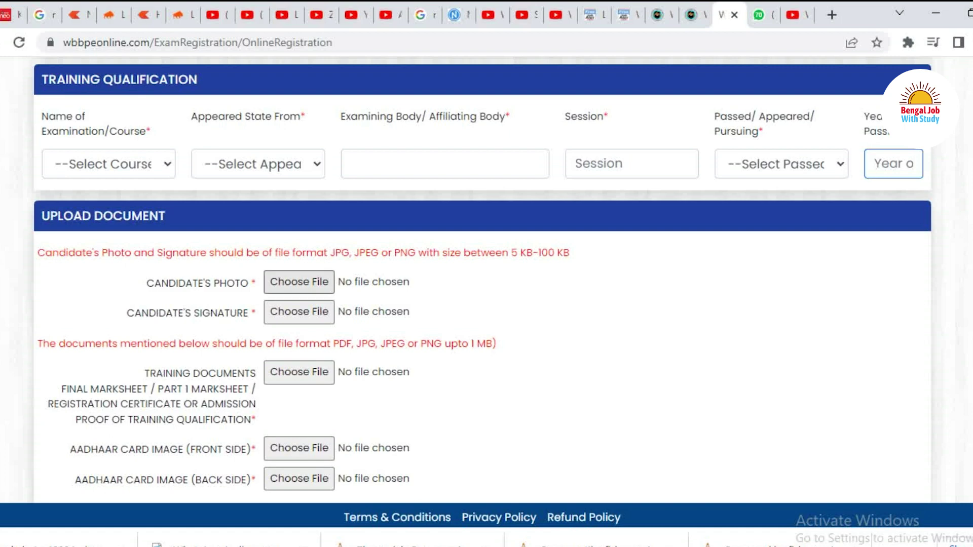
left_click(299, 281)
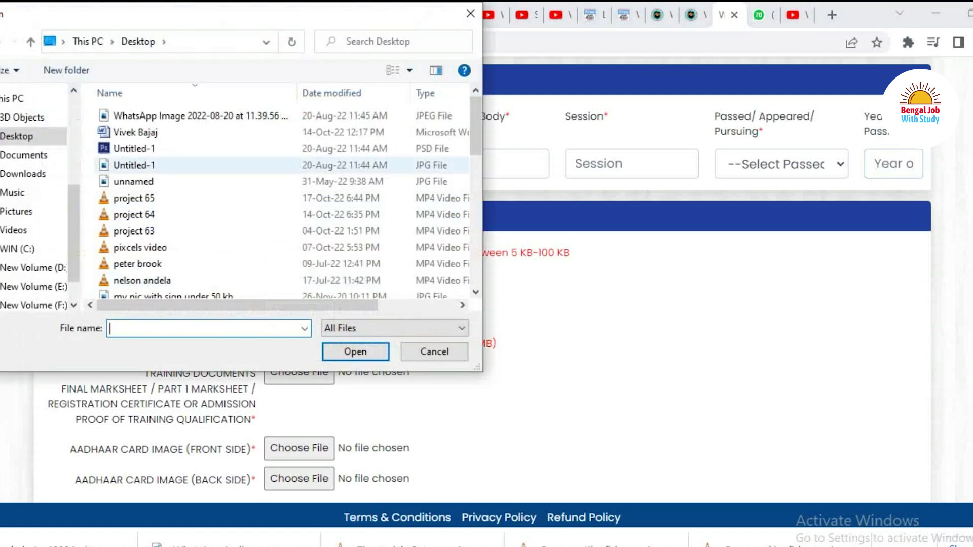
left_click(434, 351)
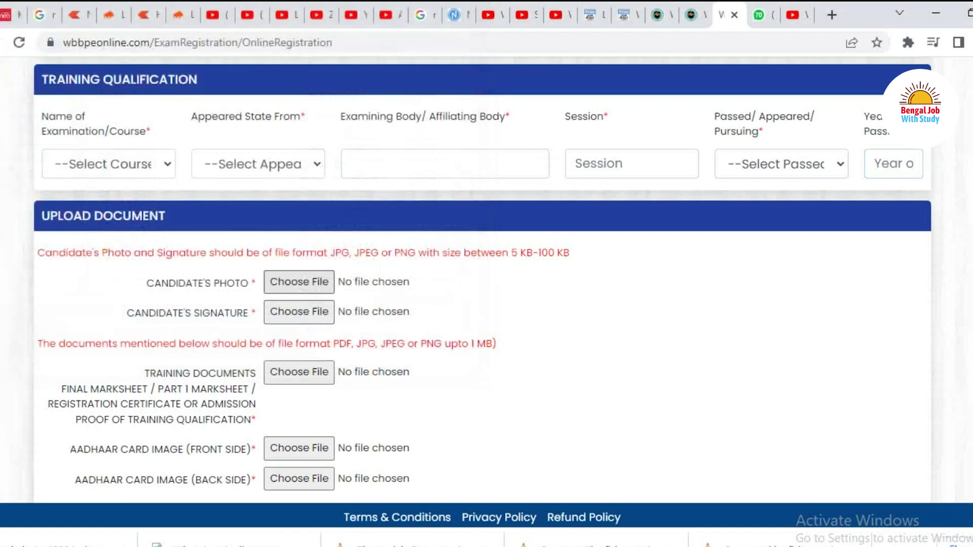
scroll(481, 279, "down", 2)
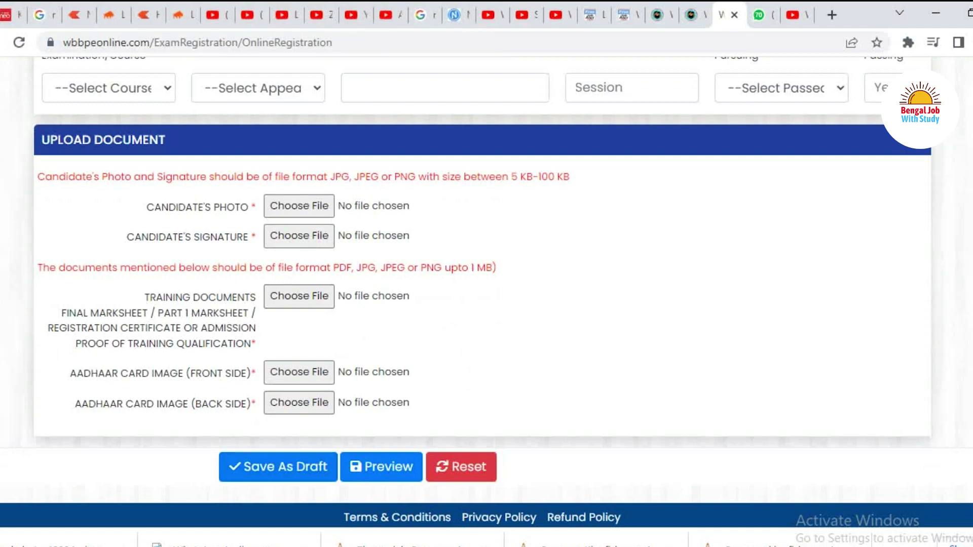
scroll(482, 279, "up", 2)
scroll(483, 279, "down", 2)
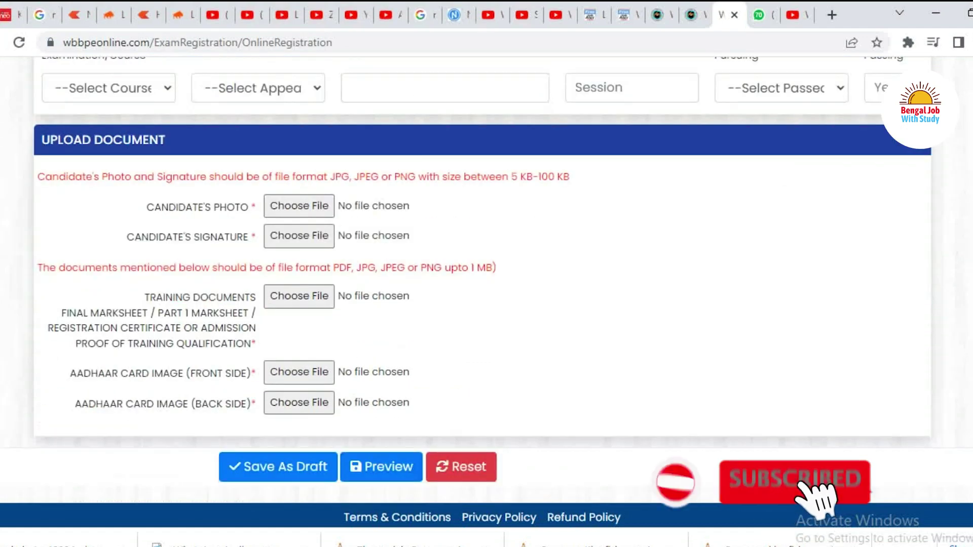